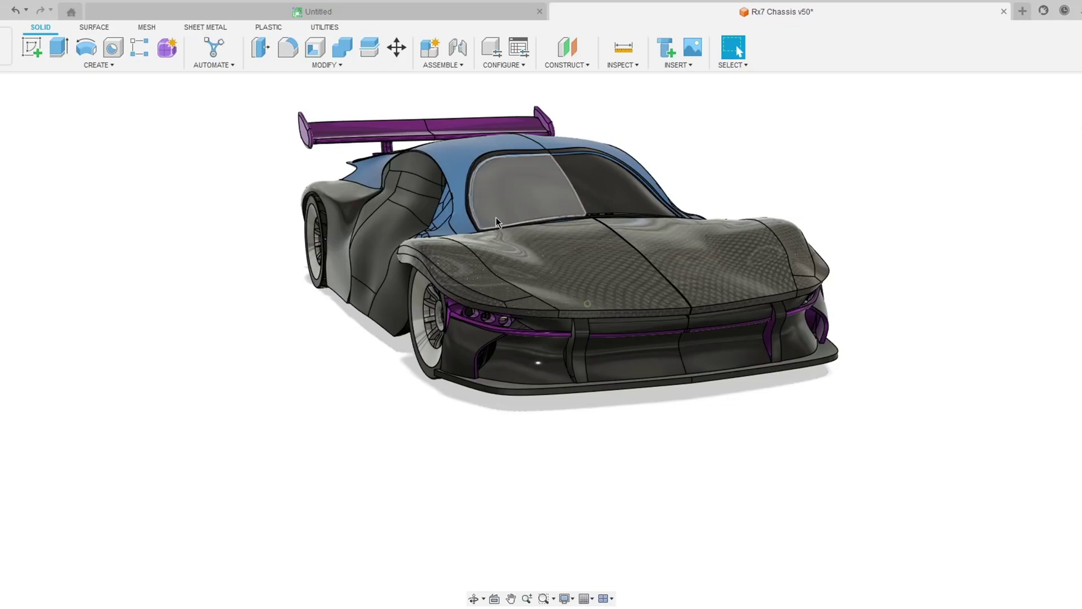
- View the car's exterior from the front and swing the hood open to expose the engine bay
middle_click_drag(540, 229, 560, 304)
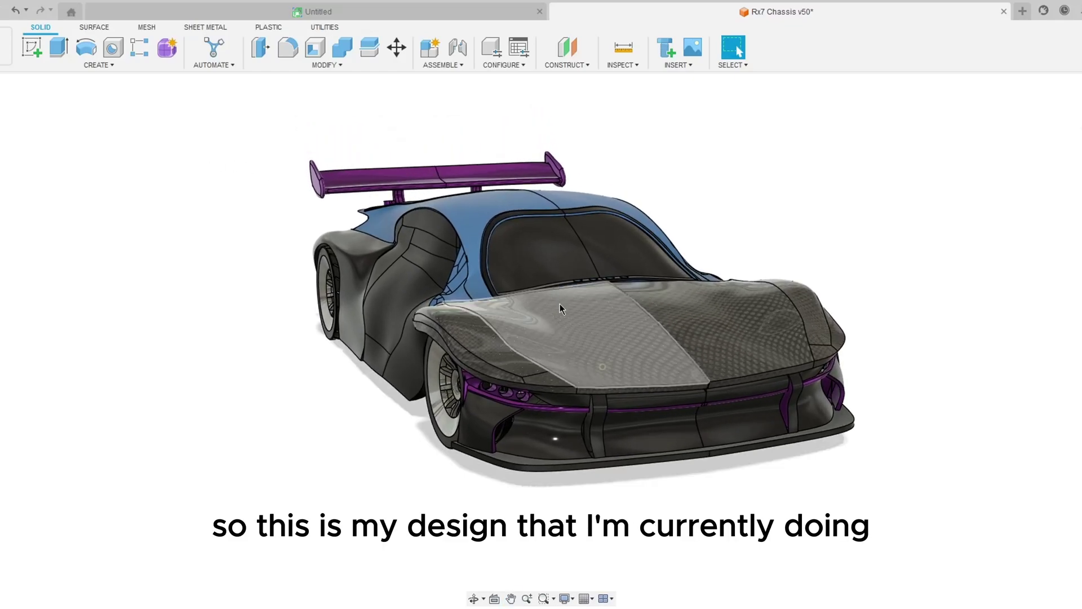
scroll(550, 291, "up", 3)
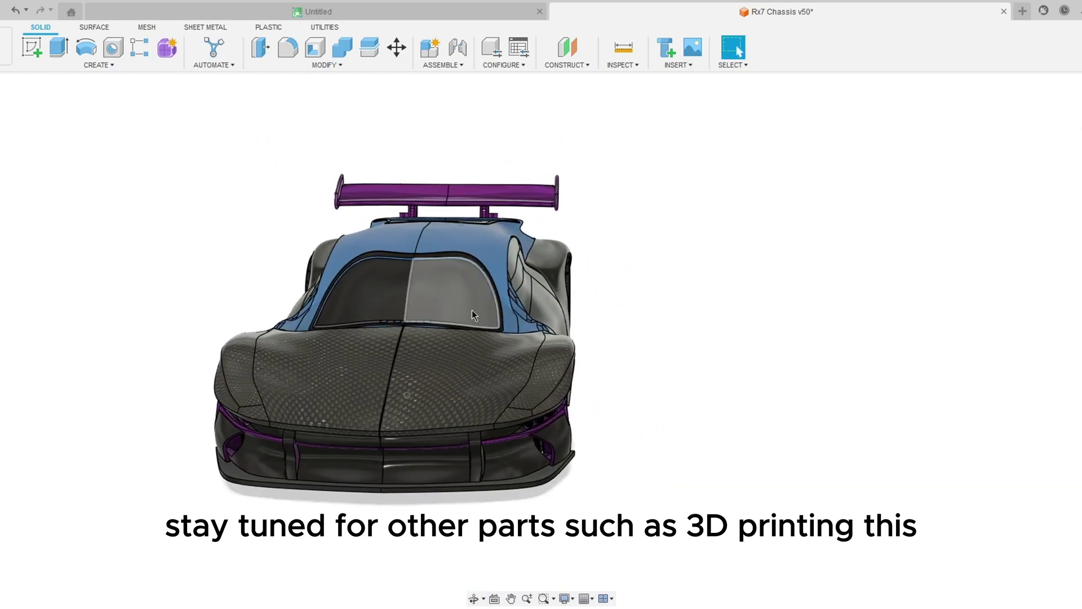
middle_click_drag(472, 309, 604, 289)
middle_click_drag(504, 300, 433, 324, "shift")
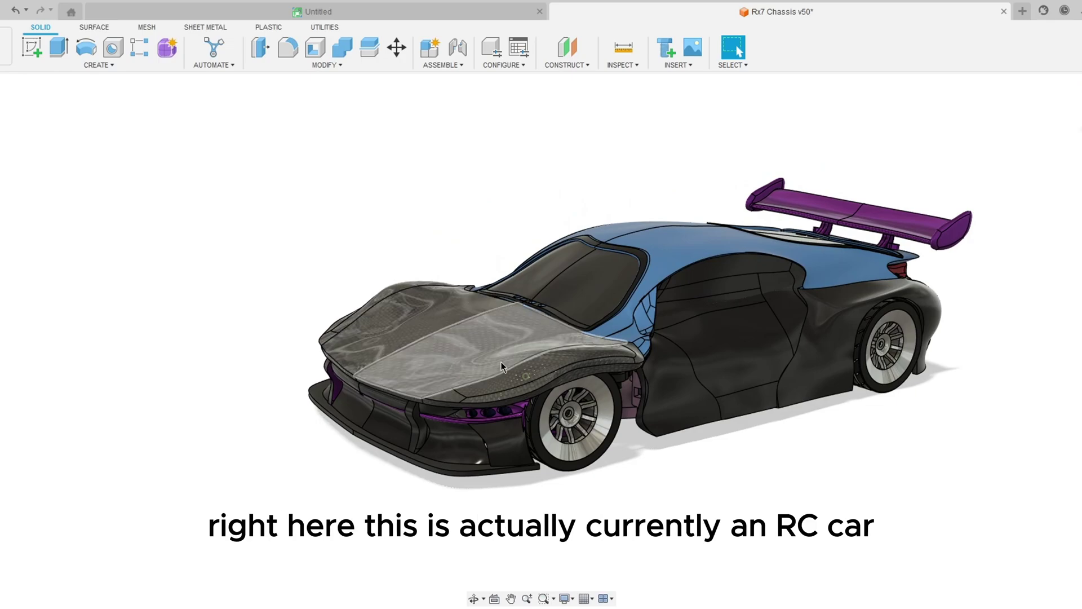
left_click_drag(502, 362, 487, 339)
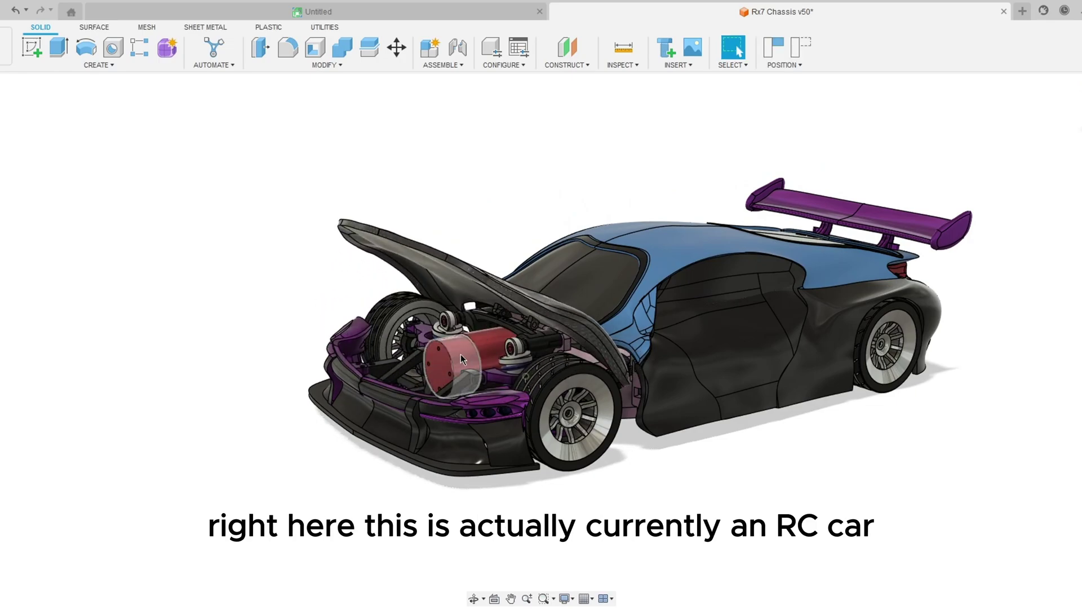
- Examine the open hood's hinge mounts, the red motor and the surrounding frame in the engine bay
middle_click_drag(461, 355, 534, 346, "shift")
scroll(529, 323, "up", 5)
middle_click_drag(448, 272, 386, 296, "shift")
scroll(458, 296, "up", 8)
scroll(459, 297, "down", 6)
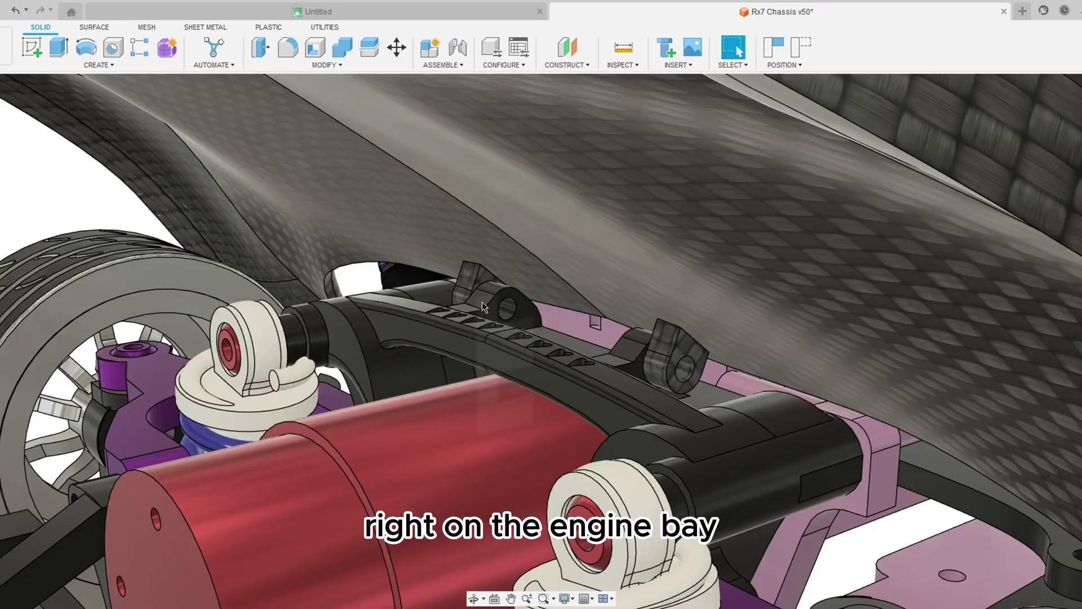
middle_click_drag(482, 302, 599, 187)
scroll(600, 187, "down", 5)
middle_click_drag(604, 296, 674, 353, "shift")
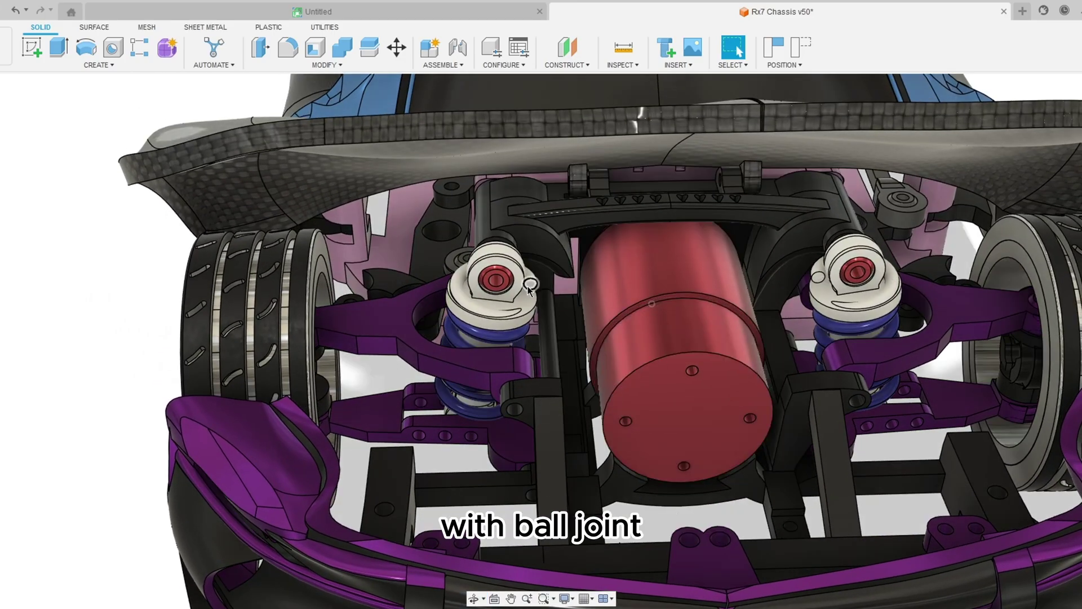
- Examine the front suspension arms, coil-over shocks and front bumper with the hood open
middle_click_drag(501, 300, 513, 226)
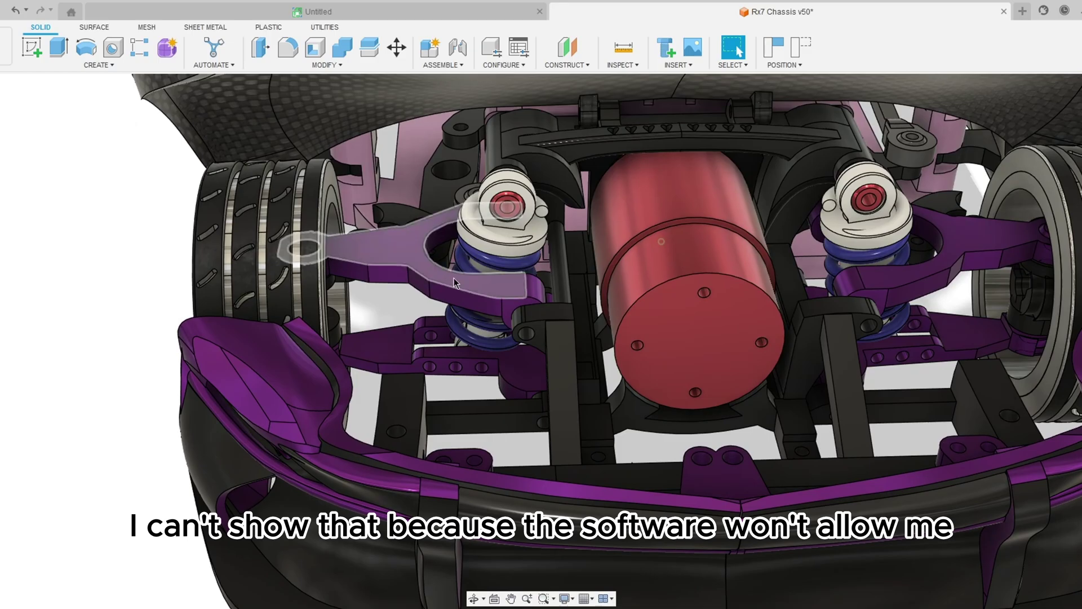
mouse_move(455, 283)
middle_mouse_down("shift")
mouse_move(488, 232)
mouse_move(424, 278)
mouse_move(445, 280)
middle_mouse_up("shift")
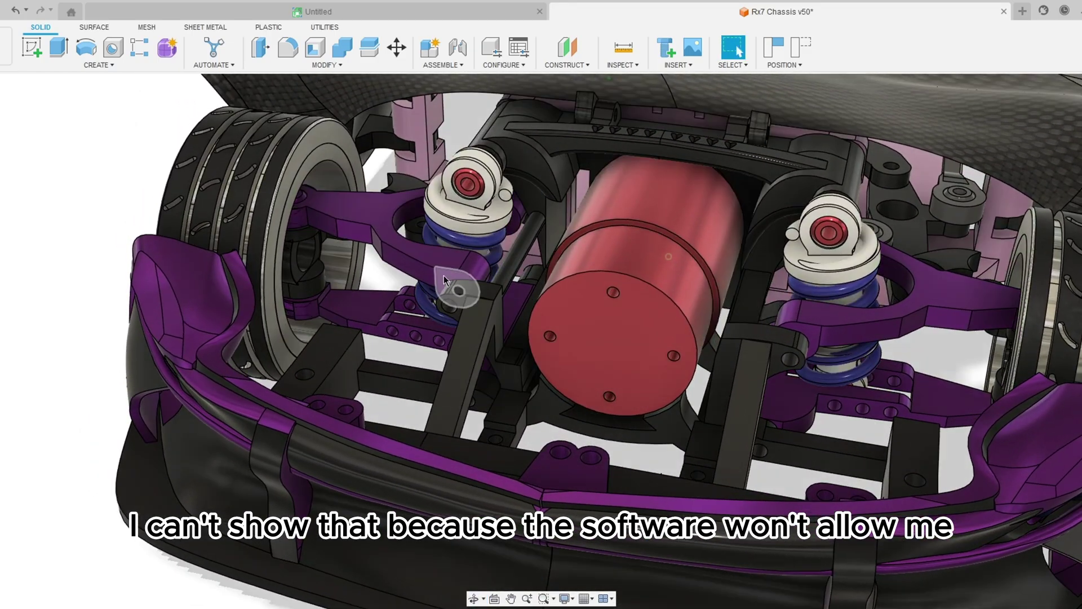
middle_click_drag(396, 252, 612, 230)
scroll(647, 285, "down", 5)
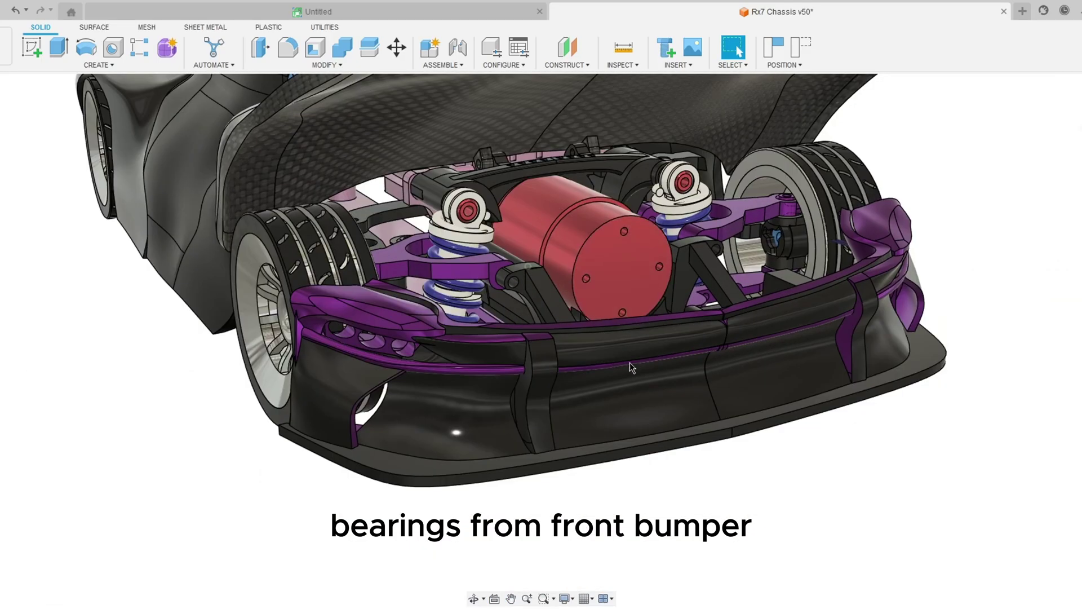
middle_click_drag(631, 365, 406, 380, "shift")
scroll(450, 391, "up", 4)
scroll(406, 380, "up", 3)
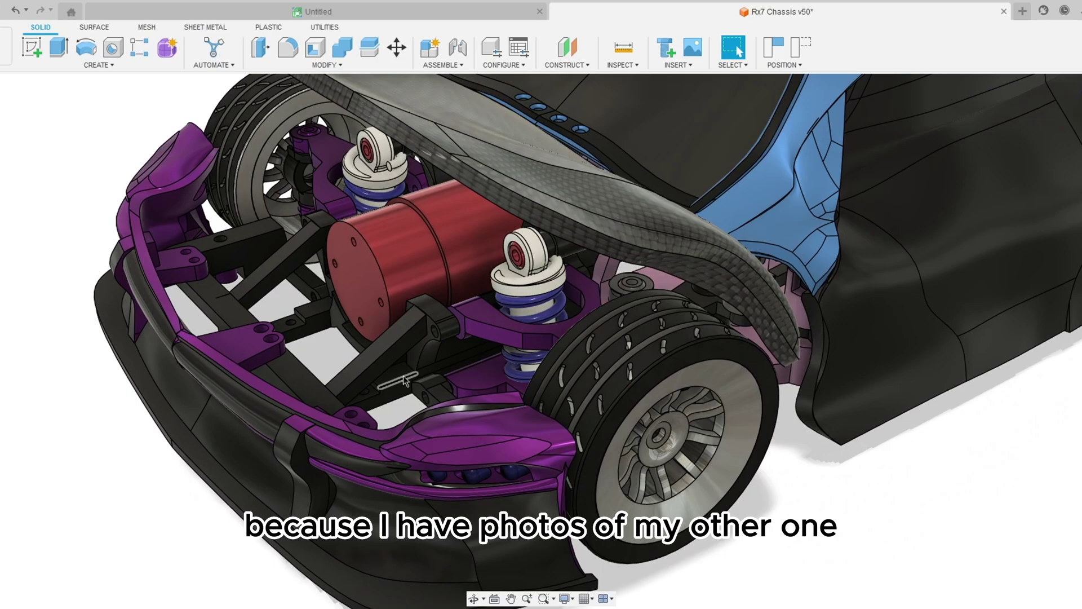
- Return the hood to its closed position and examine the car's side profile and front quarter
middle_click_drag(450, 354, 589, 289)
scroll(566, 322, "down", 6)
middle_click_drag(704, 291, 651, 304)
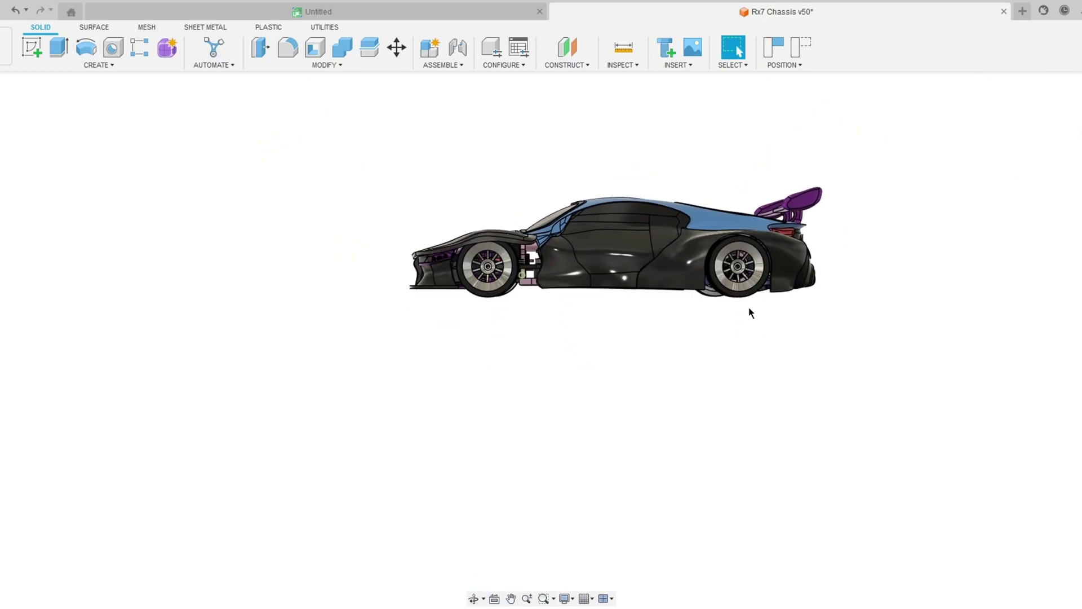
scroll(620, 326, "down", 3)
scroll(636, 243, "up", 8)
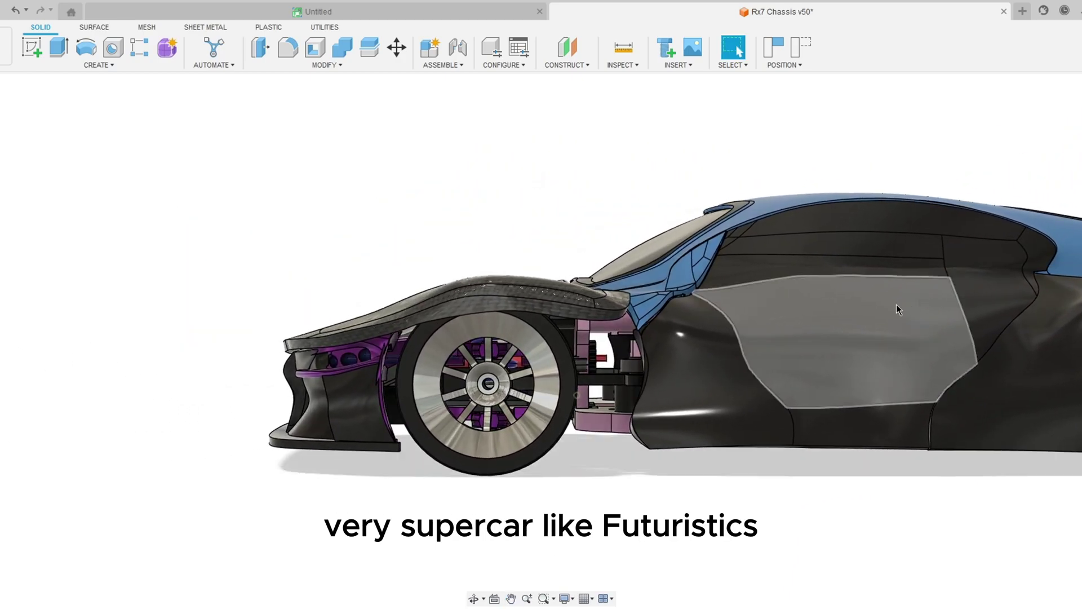
middle_click_drag(480, 360, 474, 379, "shift")
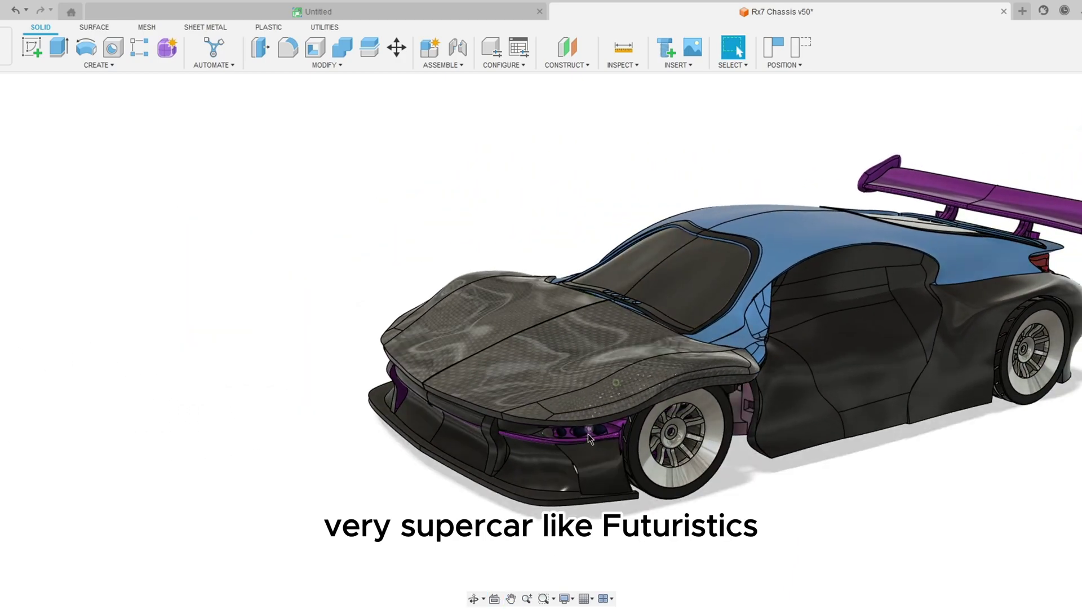
- Examine the front bumper vent and the round LED holes in the headlights on both sides
scroll(587, 434, "up", 6)
middle_click_drag(587, 433, 583, 307, "shift")
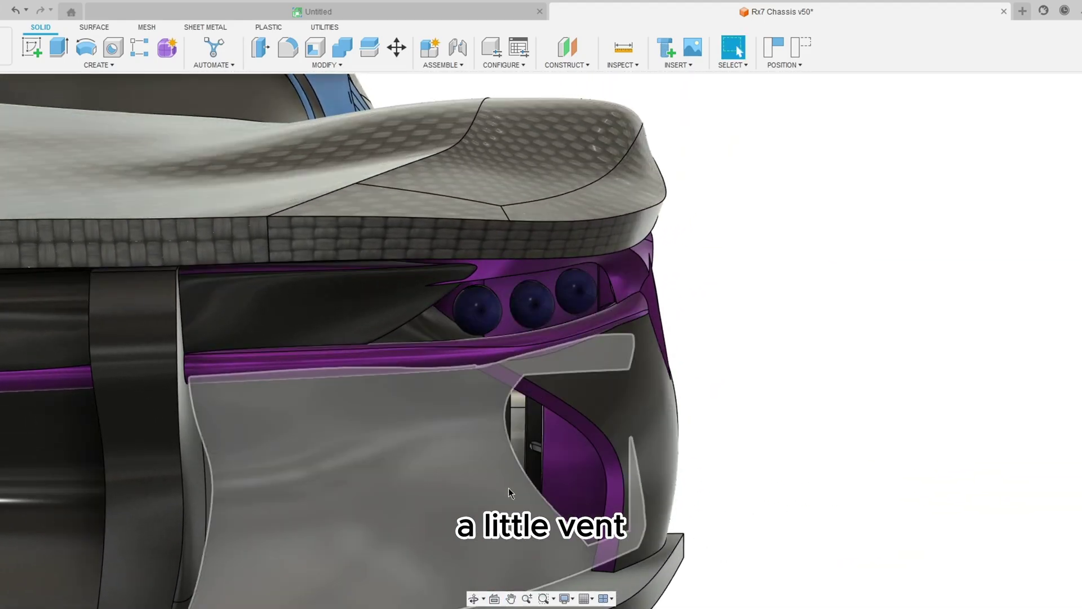
middle_click_drag(508, 488, 947, 401)
scroll(946, 401, "down", 6)
middle_click_drag(676, 384, 772, 381)
scroll(530, 333, "up", 6)
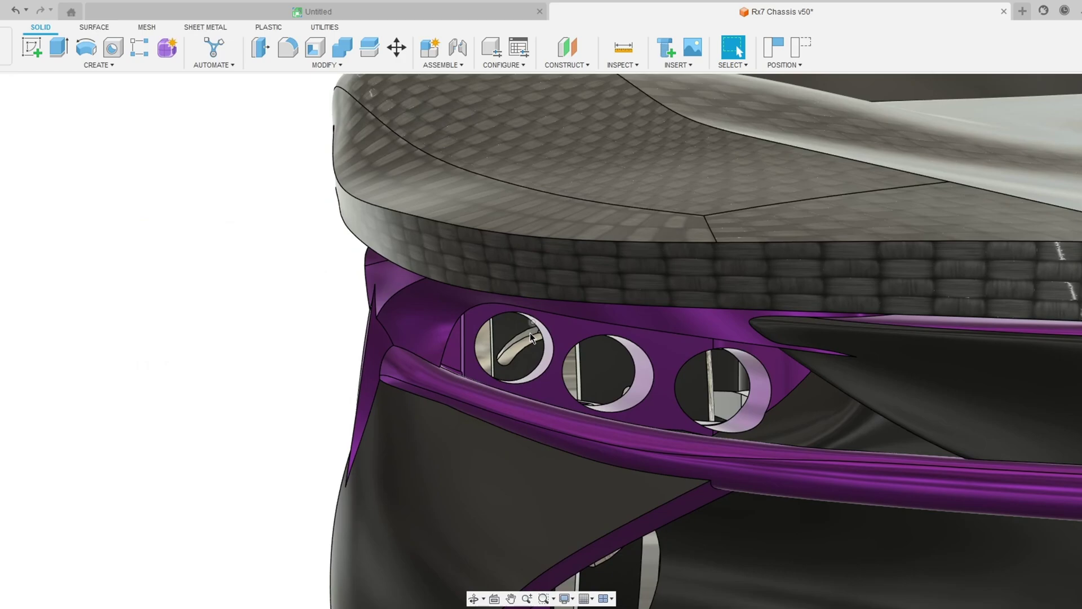
scroll(583, 337, "down", 5)
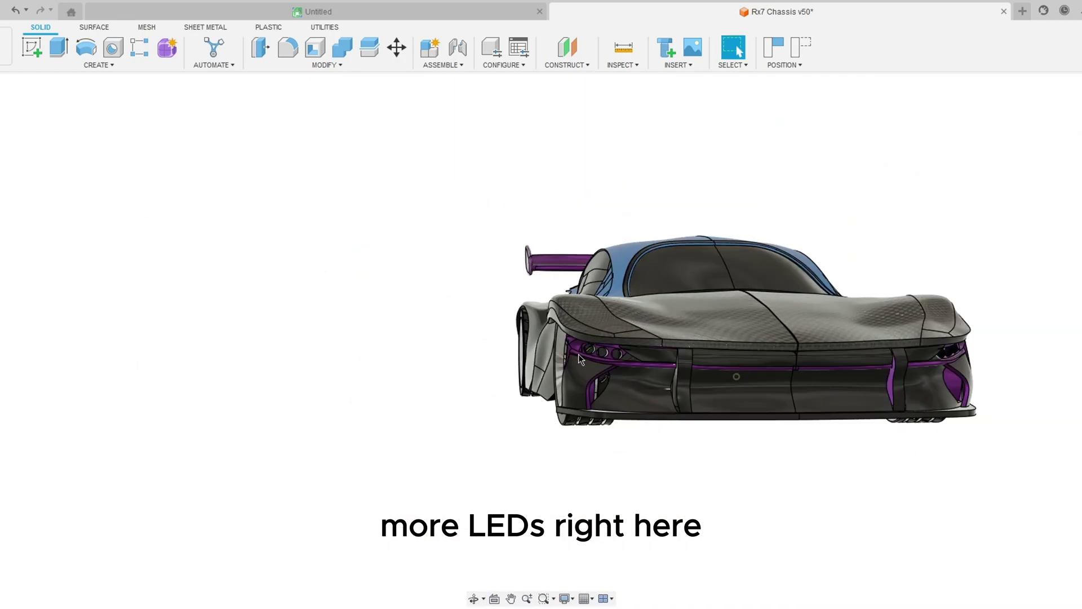
- Swing the side door open to expose the servo arm and linkage on the pink chassis floor
middle_click_drag(579, 355, 558, 356, "shift")
scroll(558, 356, "up", 5)
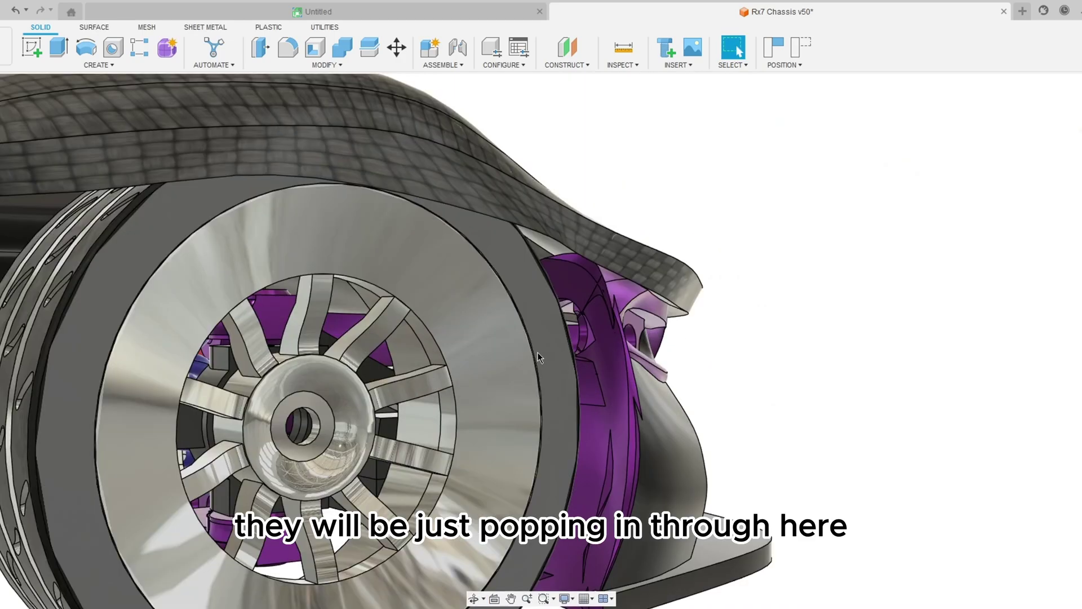
scroll(536, 354, "down", 5)
middle_click_drag(492, 365, 710, 354)
middle_click_drag(585, 374, 668, 196, "shift")
left_click_drag(566, 348, 294, 405)
middle_click_drag(513, 365, 615, 112, "shift")
middle_click_drag(614, 112, 652, 36)
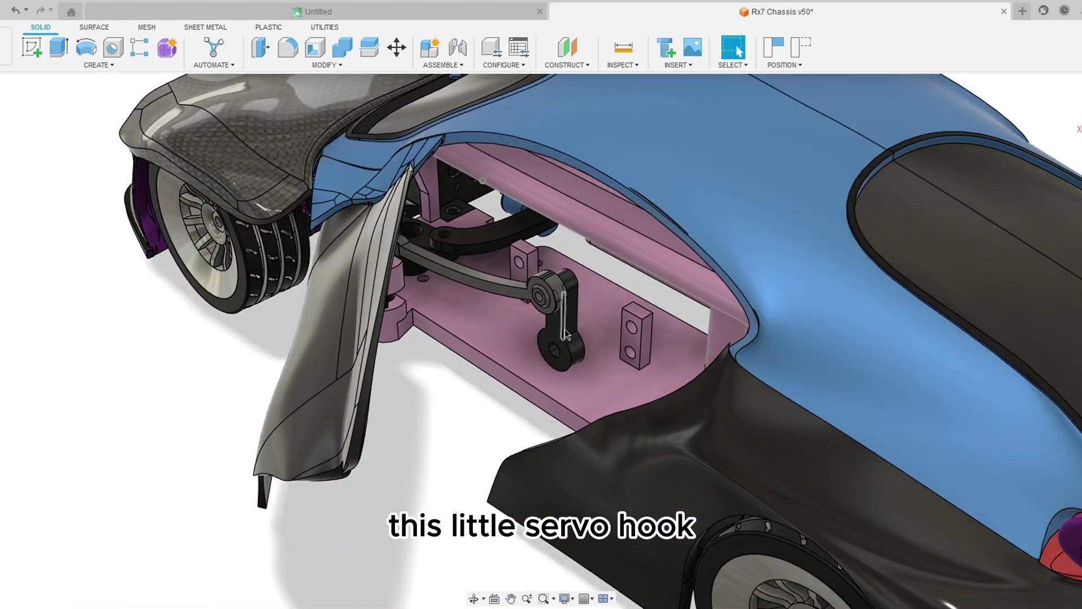
- Inspect the door's servo linkage and the drive gears on the motor shaft
mouse_move(563, 331)
middle_mouse_down("shift")
mouse_move(506, 287)
mouse_move(525, 341)
mouse_move(559, 327)
mouse_move(564, 276)
mouse_move(555, 313)
middle_mouse_up("shift")
scroll(434, 262, "up", 10)
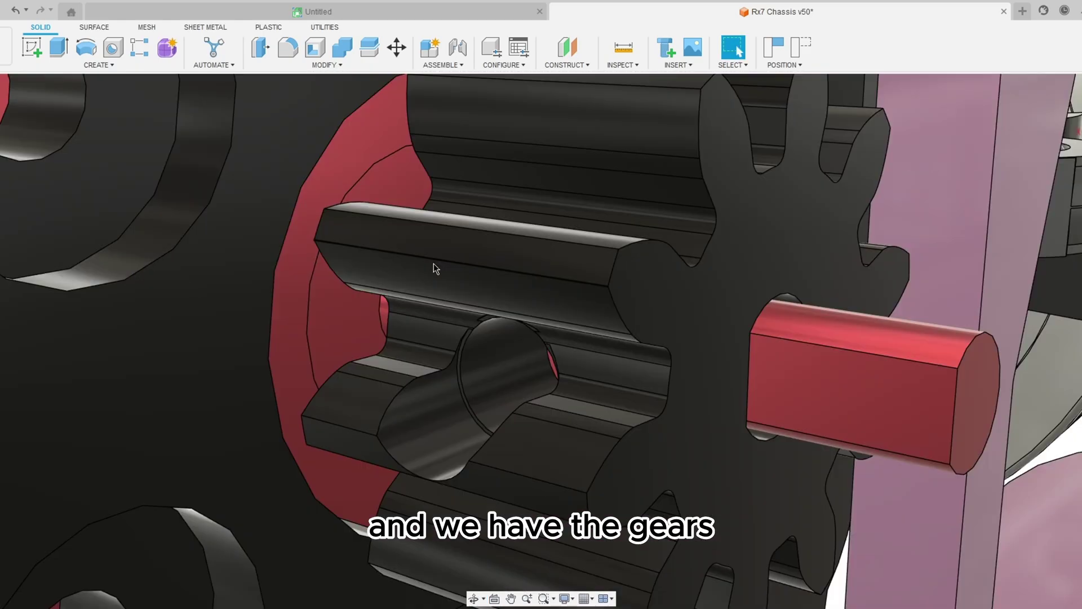
scroll(450, 293, "down", 6)
scroll(450, 297, "down", 4)
middle_click_drag(492, 333, 428, 361, "shift")
scroll(426, 355, "down", 3)
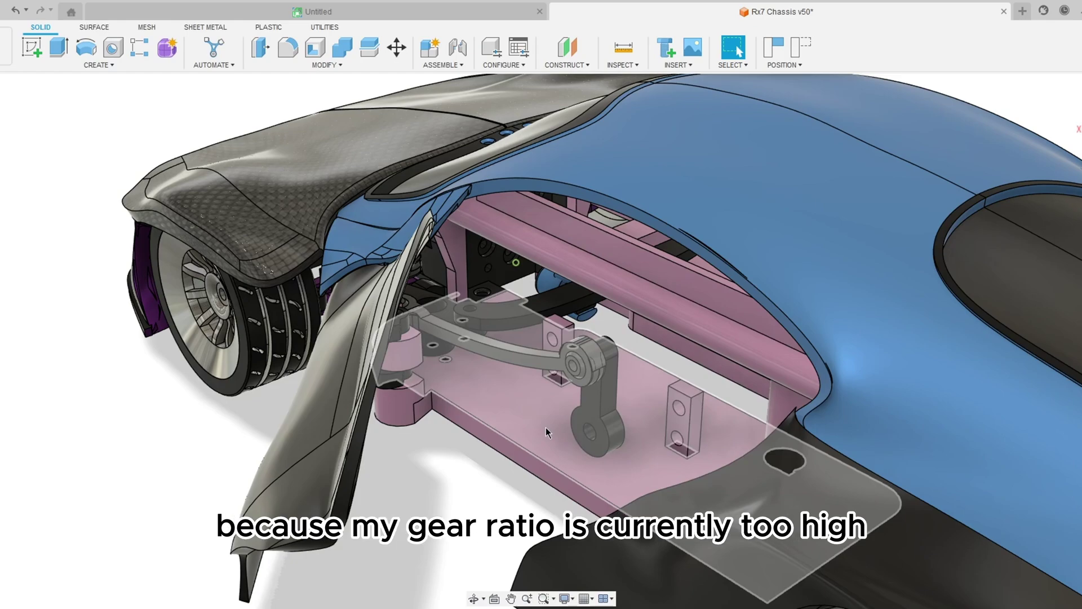
scroll(547, 354, "down", 5)
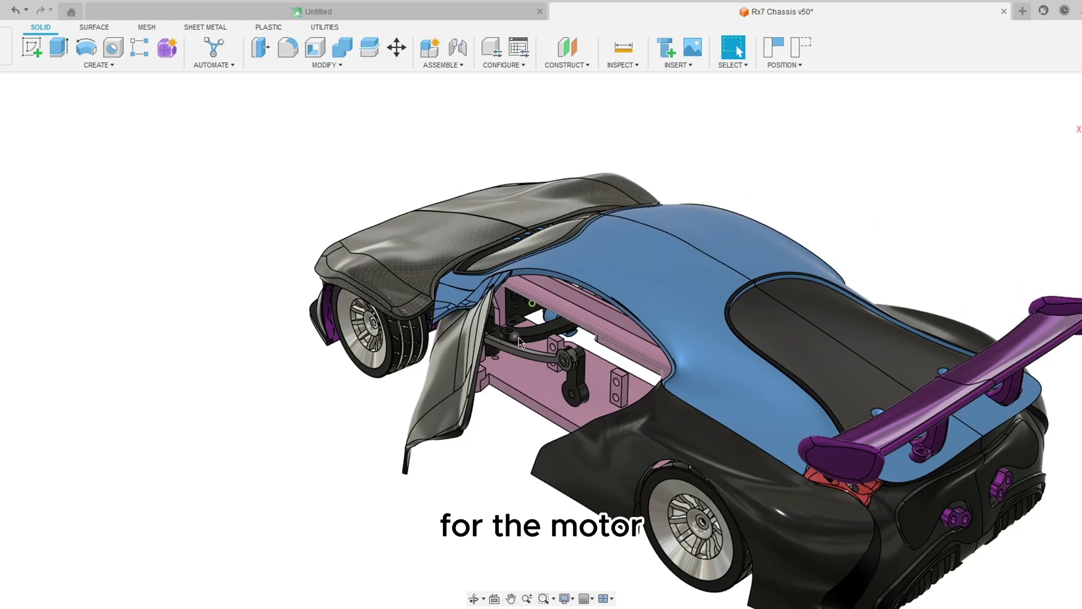
- Swing the side door wide open to view its hinge and linkage, and shut it again
middle_click_drag(518, 337, 530, 313)
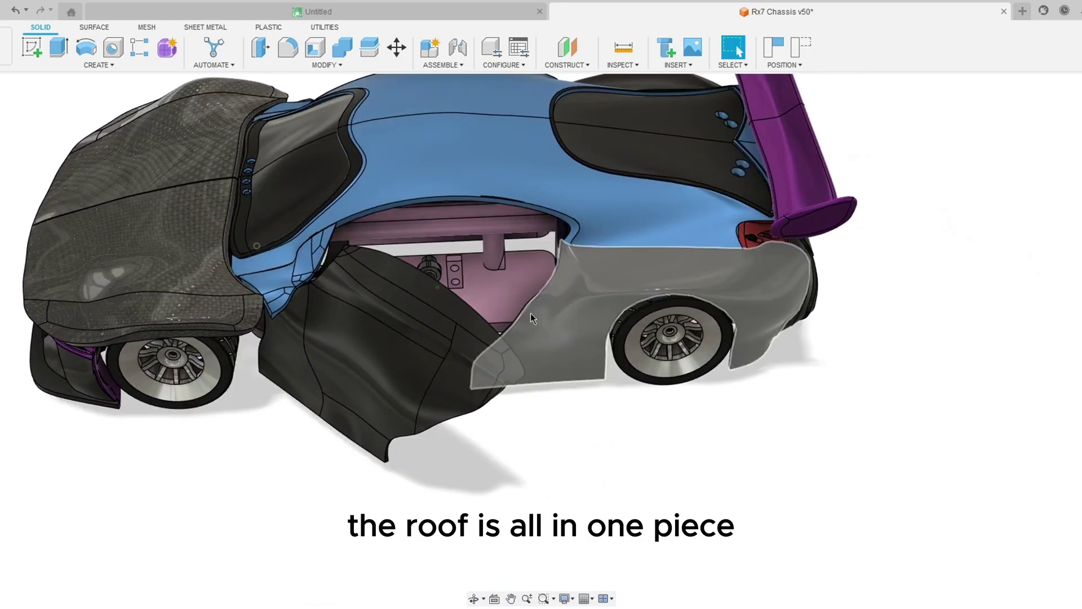
left_click_drag(431, 344, 215, 485)
middle_click_drag(215, 485, 386, 242, "shift")
scroll(386, 242, "up", 6)
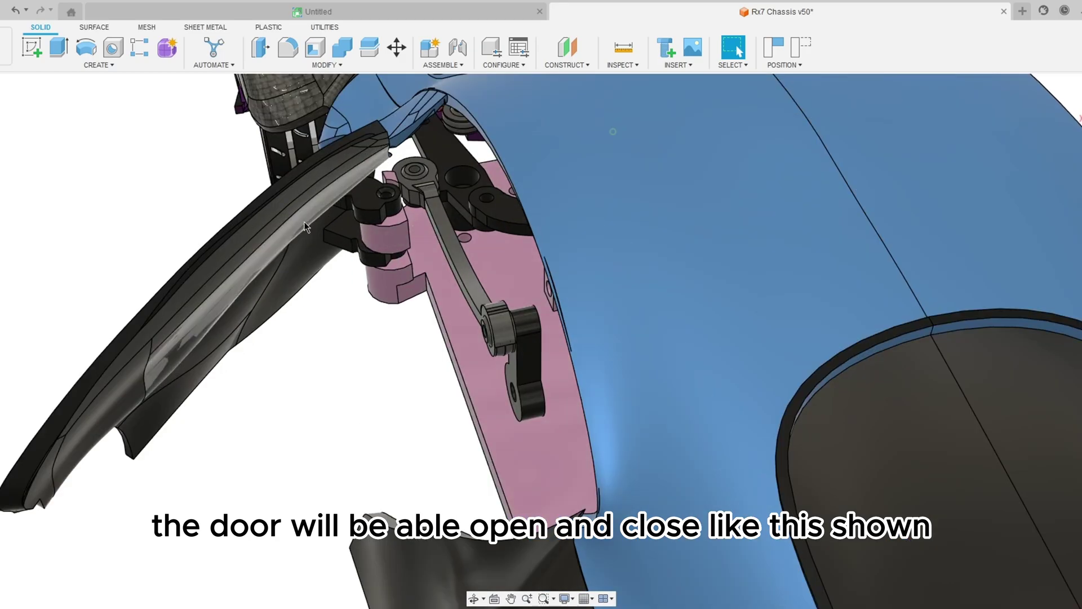
left_click_drag(305, 223, 688, 367)
scroll(630, 358, "down", 5)
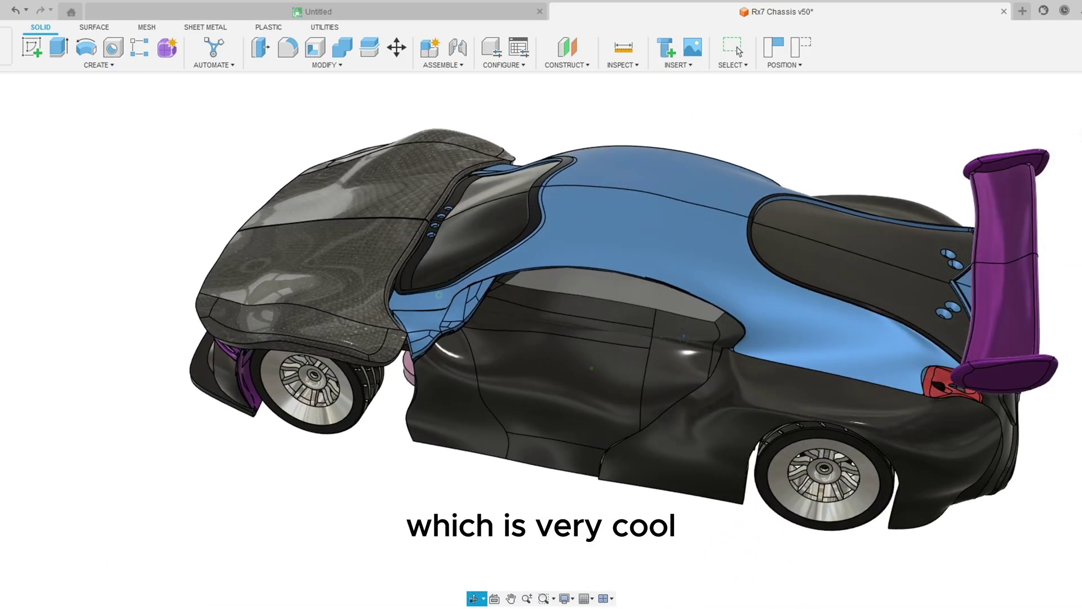
- Swing the hood open and inspect the front frame, bumper mounts and space ahead of the motor
middle_click_drag(541, 338, 395, 316, "shift")
left_click_drag(169, 451, 169, 242)
scroll(789, 365, "up", 4)
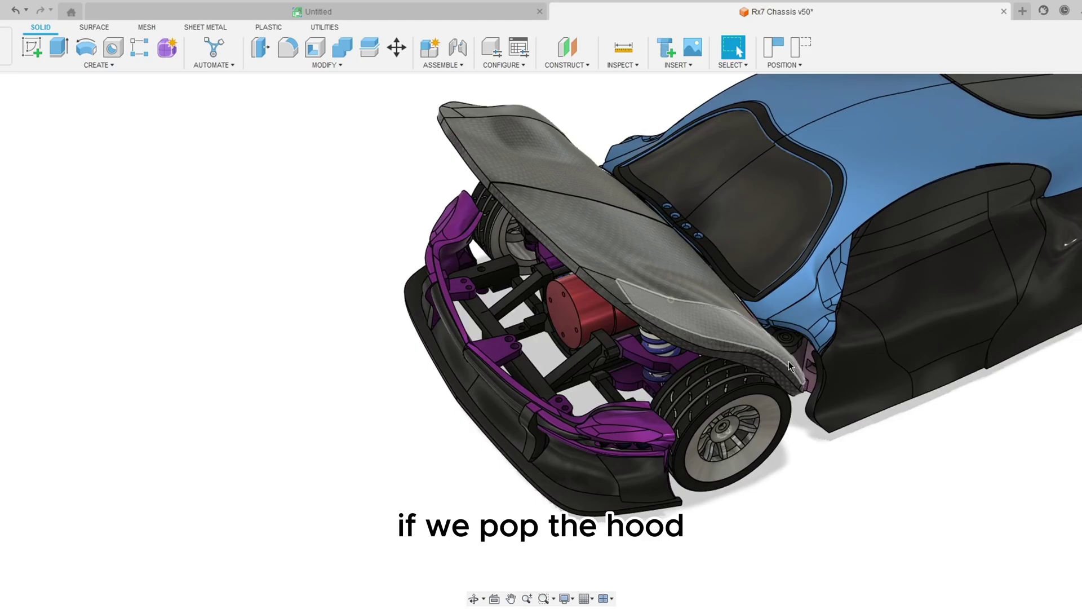
middle_click_drag(789, 362, 831, 335, "shift")
middle_click_drag(677, 414, 527, 358)
scroll(527, 358, "up", 5)
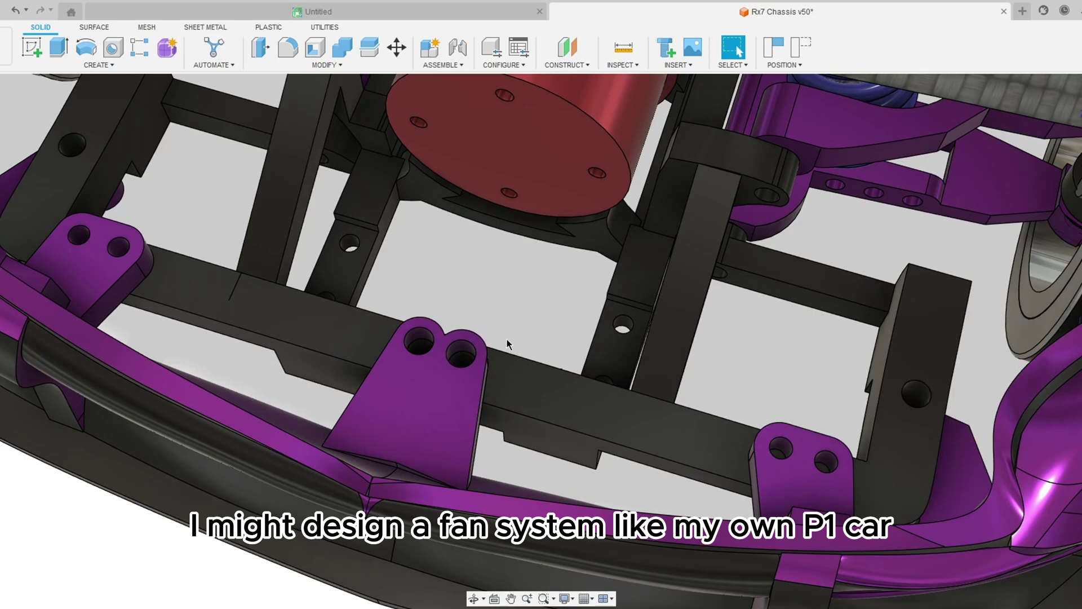
scroll(519, 312, "down", 5)
mouse_move(519, 315)
middle_mouse_down("shift")
mouse_move(536, 236)
mouse_move(536, 252)
mouse_move(556, 211)
middle_mouse_up("shift")
scroll(535, 251, "up", 3)
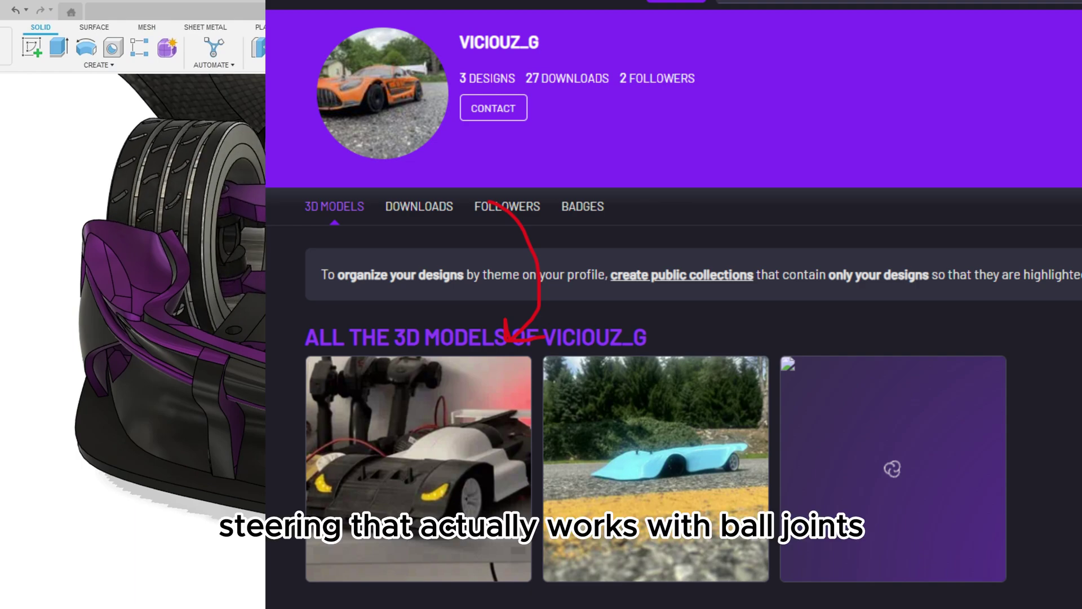
- Open the side door again and inspect the linkage, hinge and black steering arm inside
mouse_move(755, 192)
left_mouse_down()
mouse_move(726, 212)
mouse_move(751, 195)
left_mouse_up()
middle_click_drag(787, 176, 882, 225, "shift")
middle_click_drag(852, 370, 667, 337, "shift")
scroll(526, 445, "up", 3)
middle_click_drag(607, 437, 568, 349, "shift")
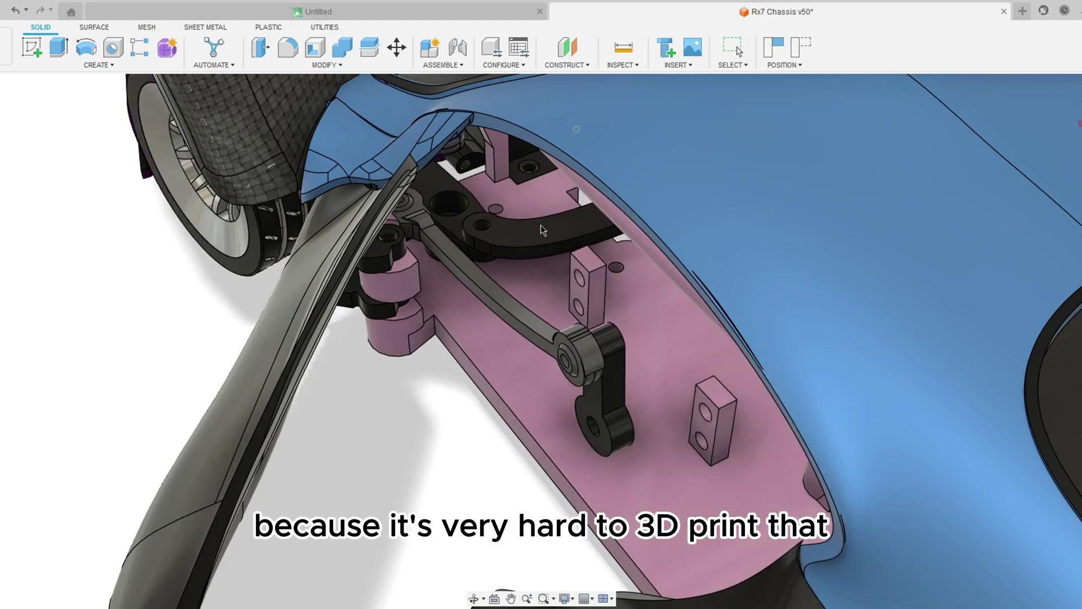
- Examine the car's rear end, including the wing, the tail-light LED holes, the exhausts and the diffuser
scroll(434, 275, "down", 10)
scroll(528, 401, "up", 4)
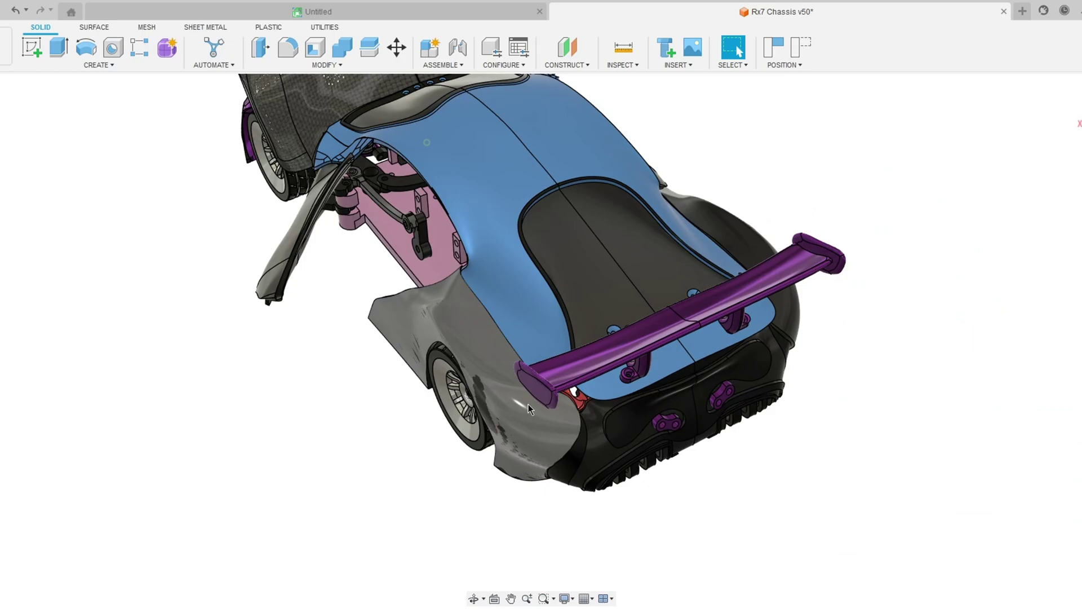
middle_click_drag(529, 404, 733, 296, "shift")
scroll(570, 345, "up", 3)
scroll(733, 295, "up", 3)
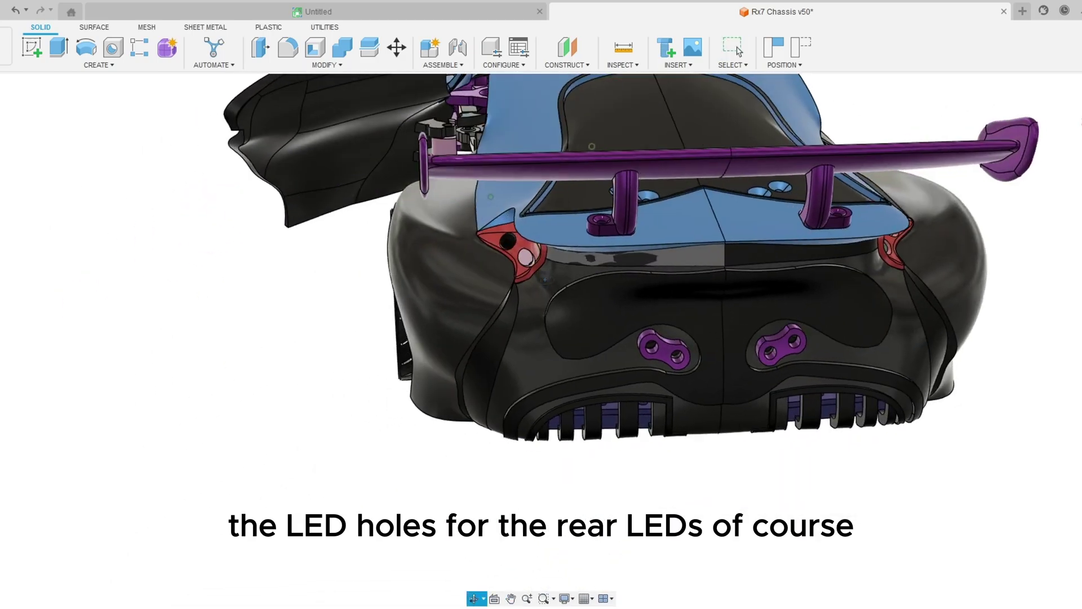
left_click_drag(545, 280, 552, 314, "shift")
middle_click_drag(553, 314, 560, 339)
scroll(540, 282, "up", 8)
scroll(536, 283, "down", 5)
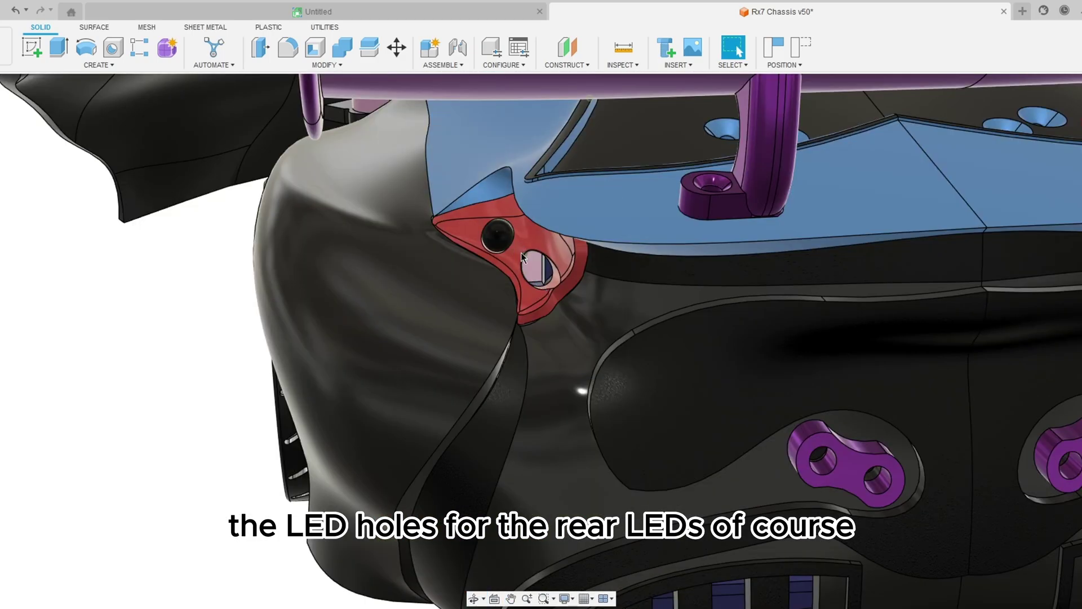
middle_click_drag(519, 253, 539, 409, "shift")
scroll(539, 410, "down", 4)
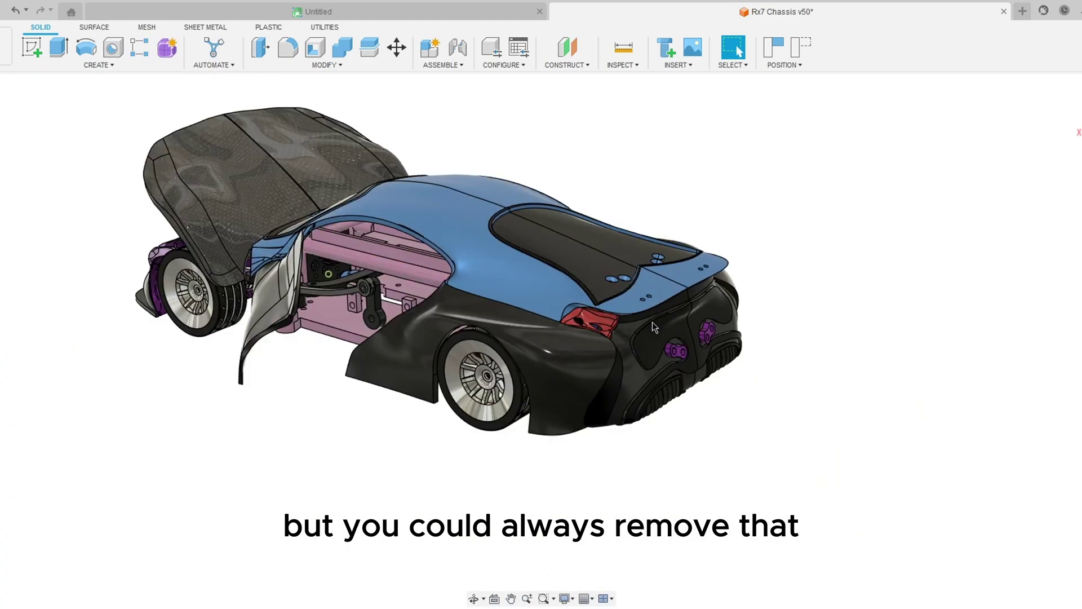
- Return the hood and door to their closed positions and view the wingless car's side profile and rims
middle_click_drag(652, 322, 937, 225, "shift")
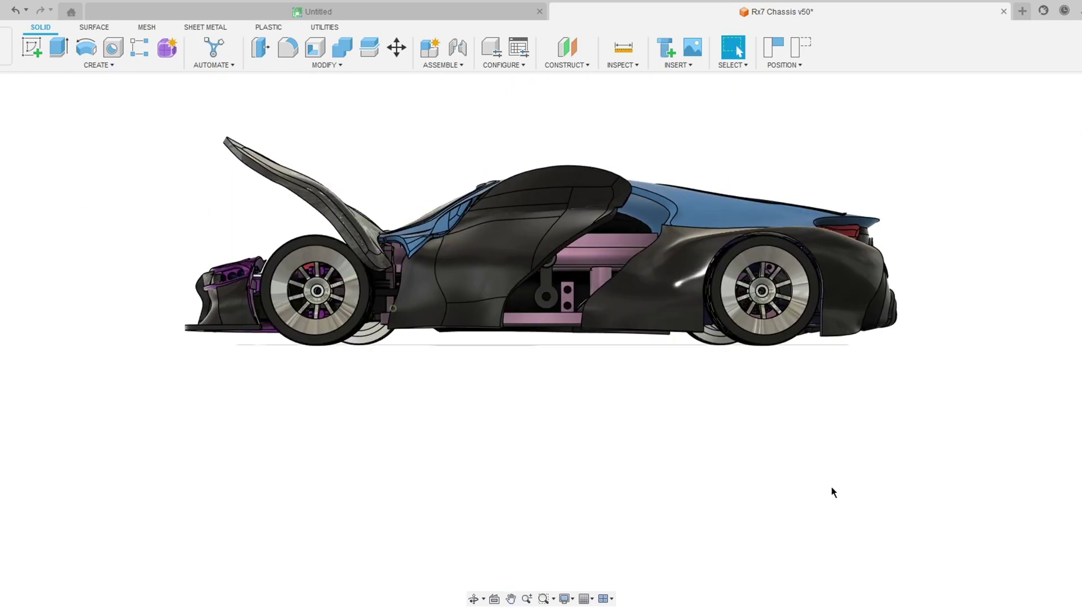
scroll(739, 379, "down", 2)
scroll(739, 380, "up", 3)
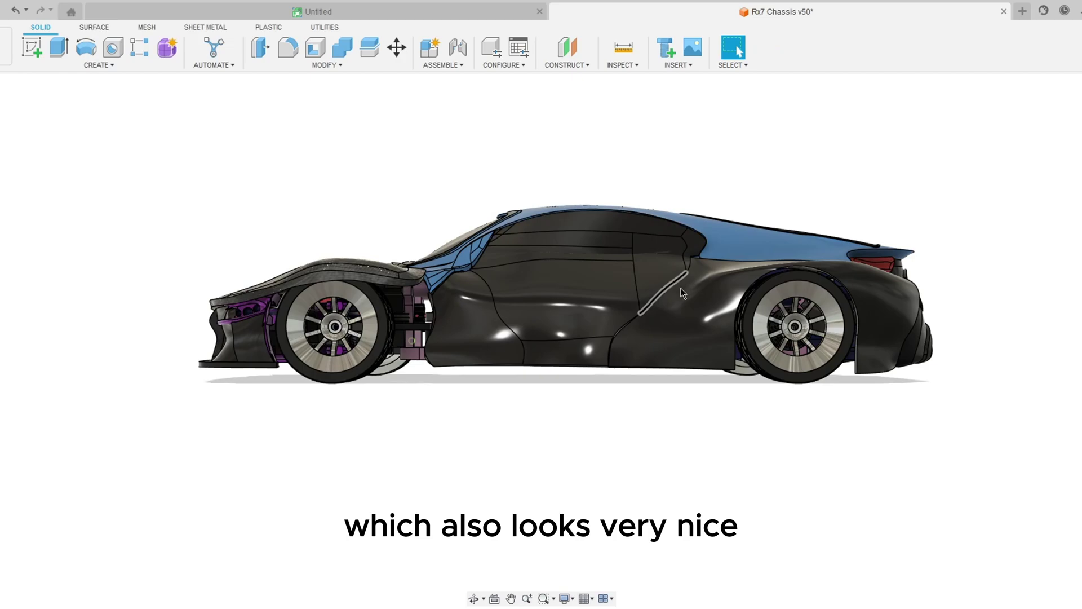
scroll(770, 314, "up", 2)
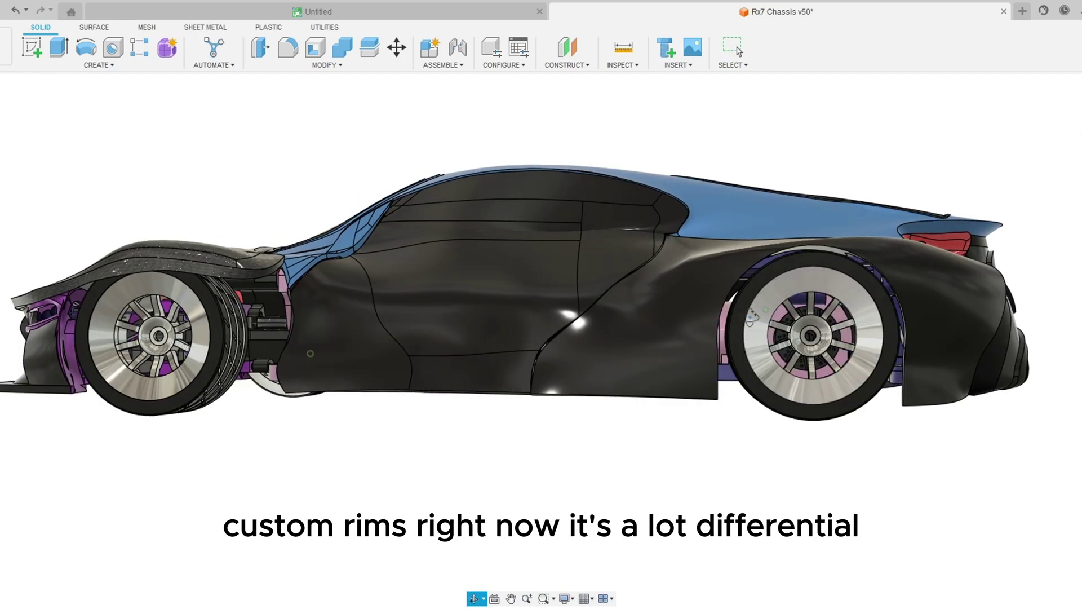
- Hide the rear bumper and the blue upper body shell to expose the chassis
middle_click_drag(761, 322, 589, 230, "shift")
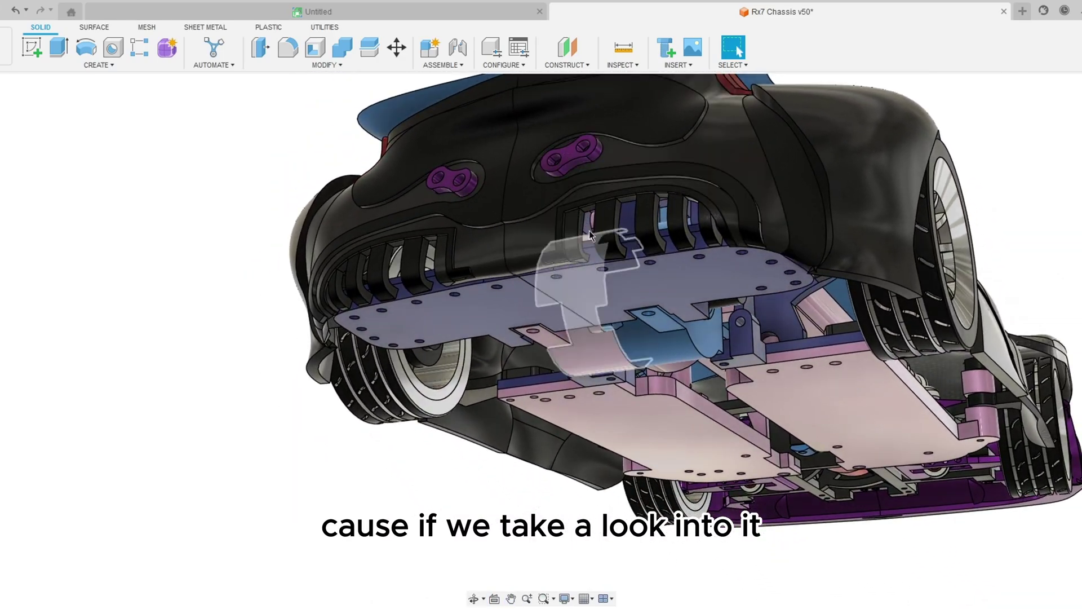
left_click(591, 172)
key("v")
middle_click_drag(480, 395, 635, 372, "shift")
left_click(640, 238)
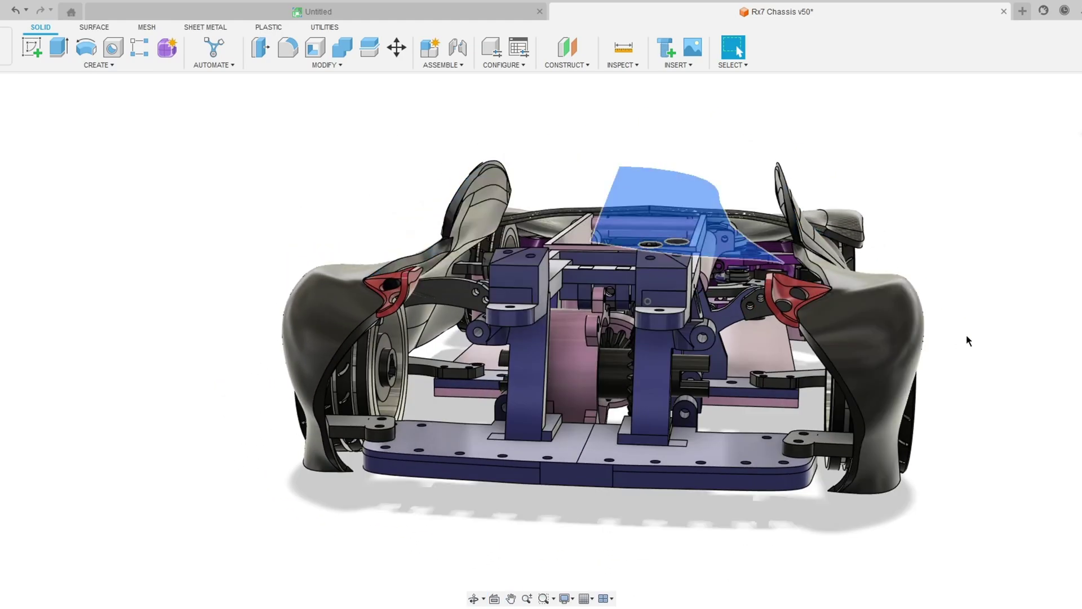
- Examine the exposed rear frame, the pink differential housing and the space between it and the rear wheels
middle_click_drag(631, 490, 630, 555, "shift")
scroll(647, 444, "up", 6)
scroll(647, 445, "down", 6)
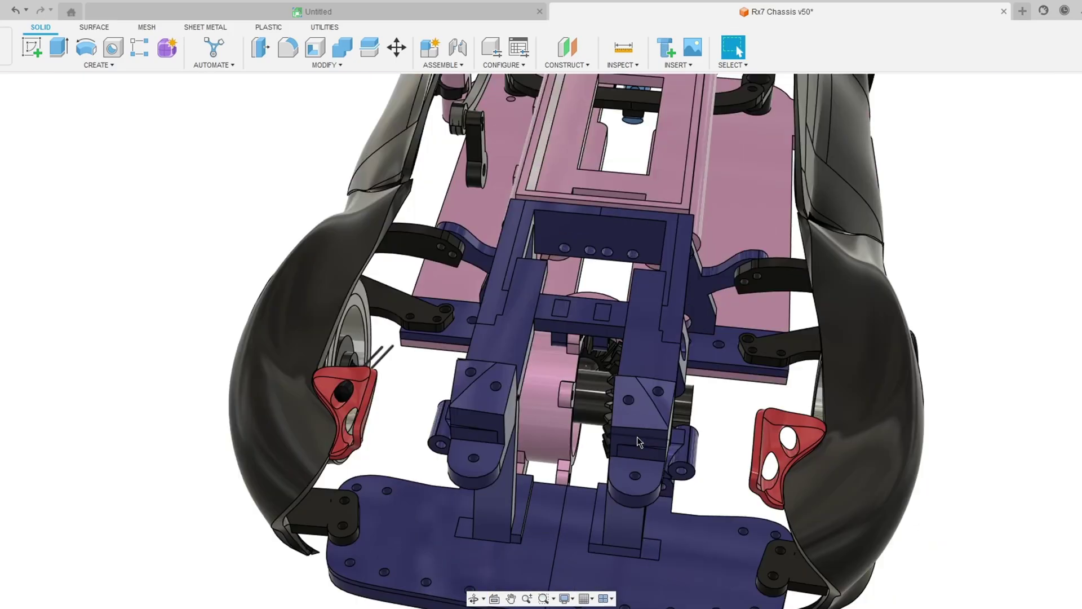
middle_click_drag(609, 405, 608, 407, "shift")
scroll(611, 407, "down", 5)
scroll(493, 488, "up", 8)
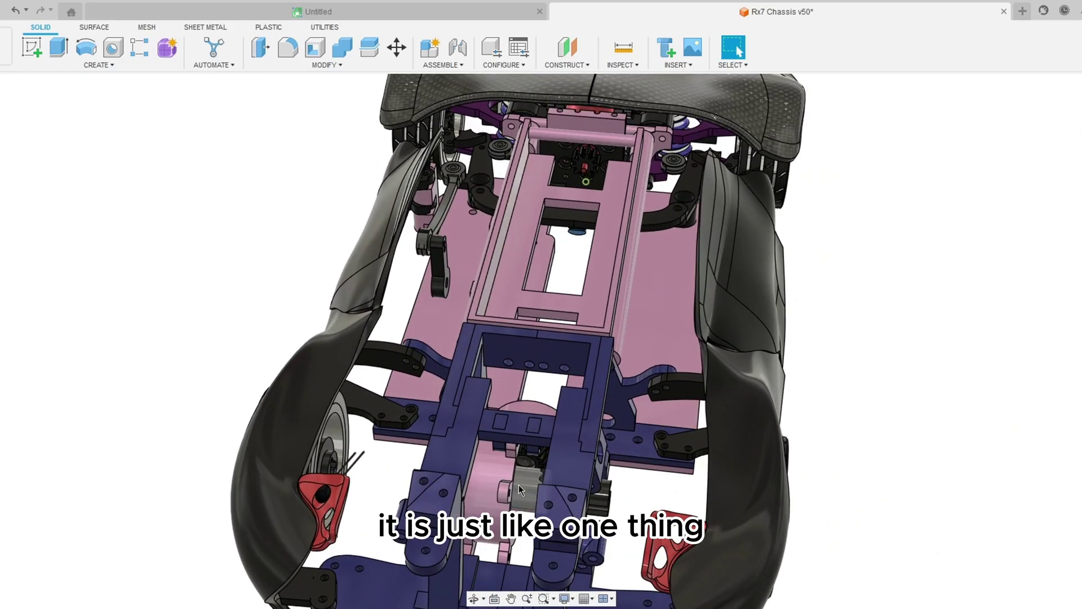
middle_click_drag(530, 492, 482, 509, "shift")
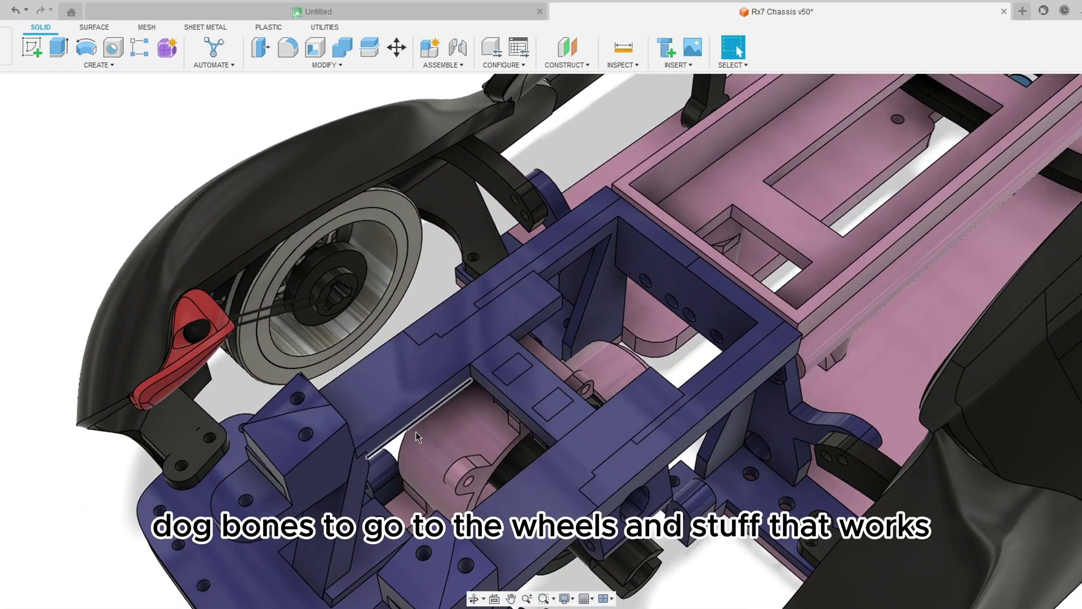
scroll(432, 390, "down", 6)
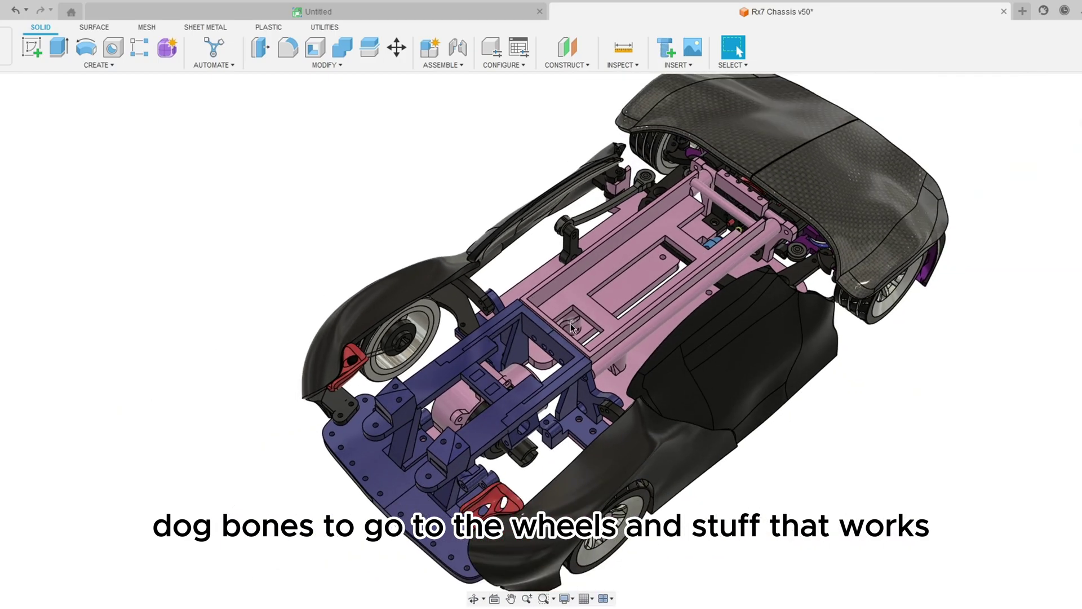
- Inspect the battery mount, the rear bumper mounting brackets and the body mounting holes behind the hood
middle_click_drag(565, 334, 589, 223, "shift")
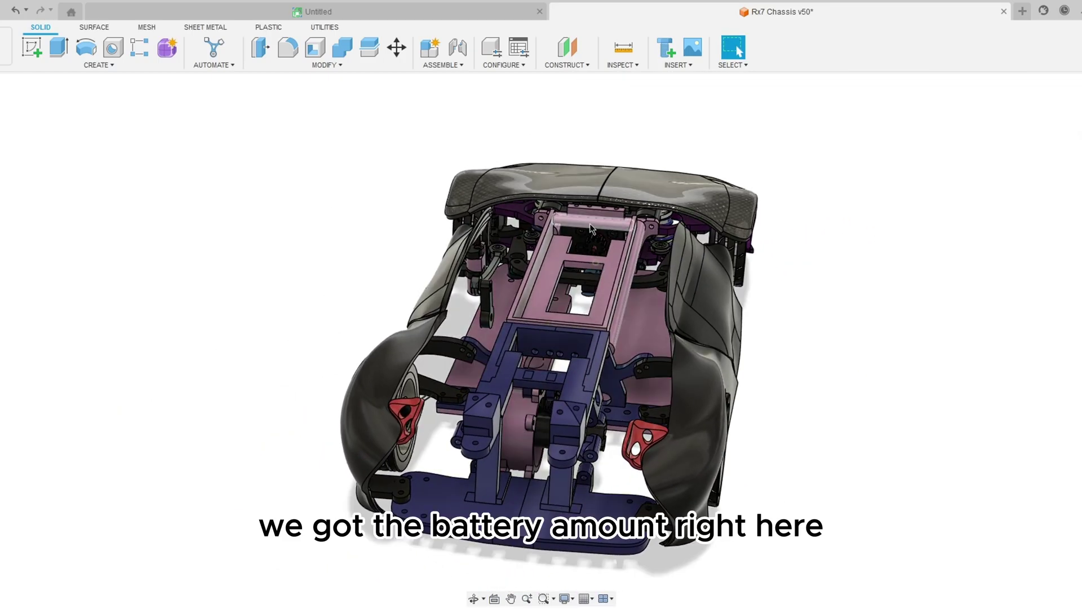
scroll(588, 284, "up", 2)
middle_click_drag(588, 284, 654, 214, "shift")
middle_click_drag(703, 285, 727, 350, "shift")
middle_click_drag(1045, 283, 631, 319)
scroll(621, 325, "up", 3)
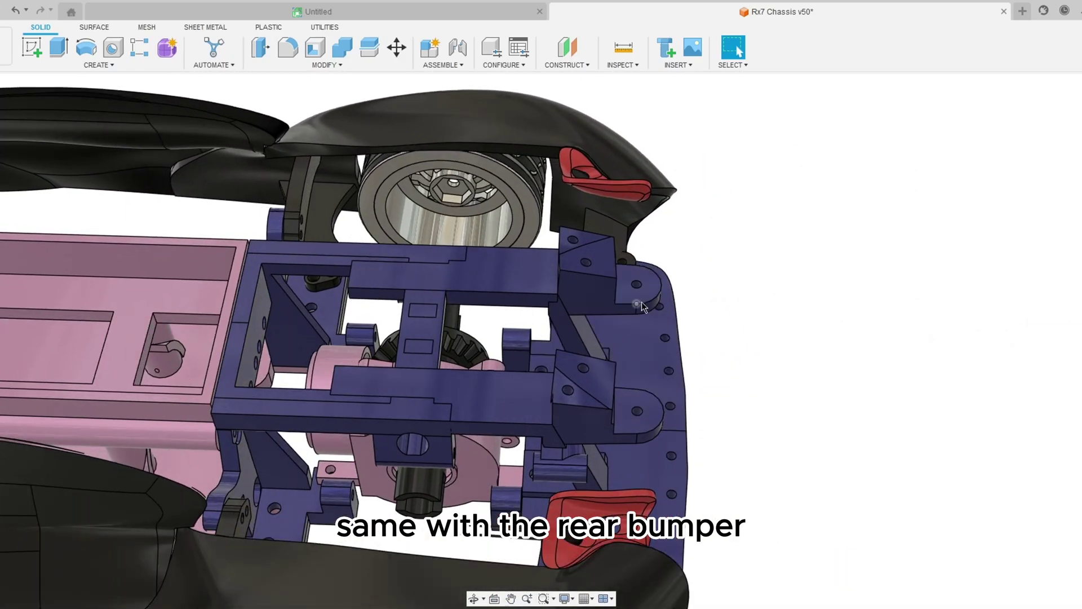
scroll(641, 302, "up", 2)
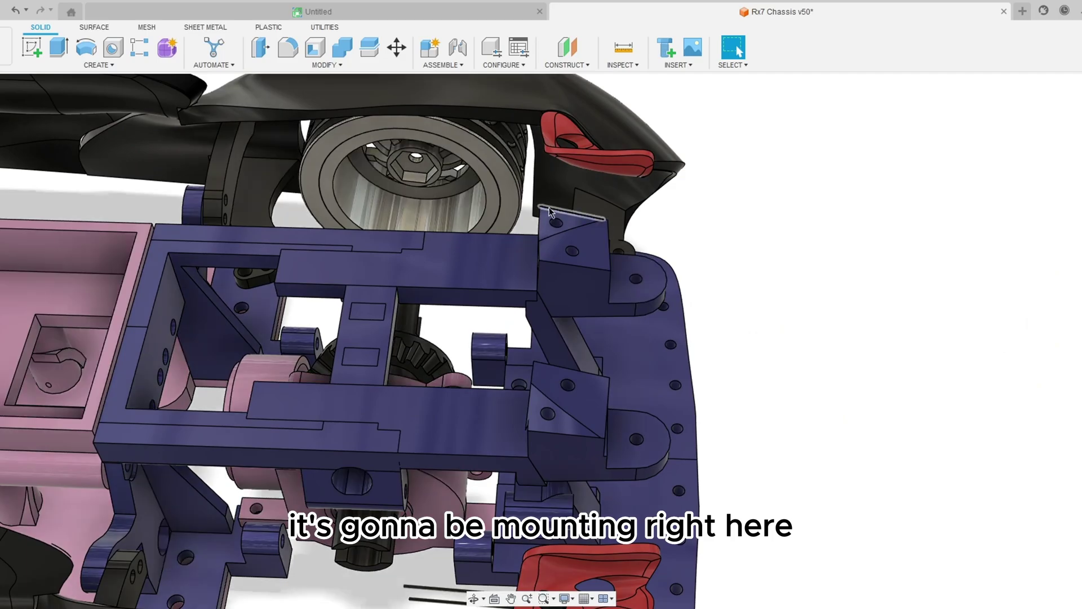
middle_click_drag(551, 446, 1059, 421)
middle_click_drag(589, 310, 1077, 344)
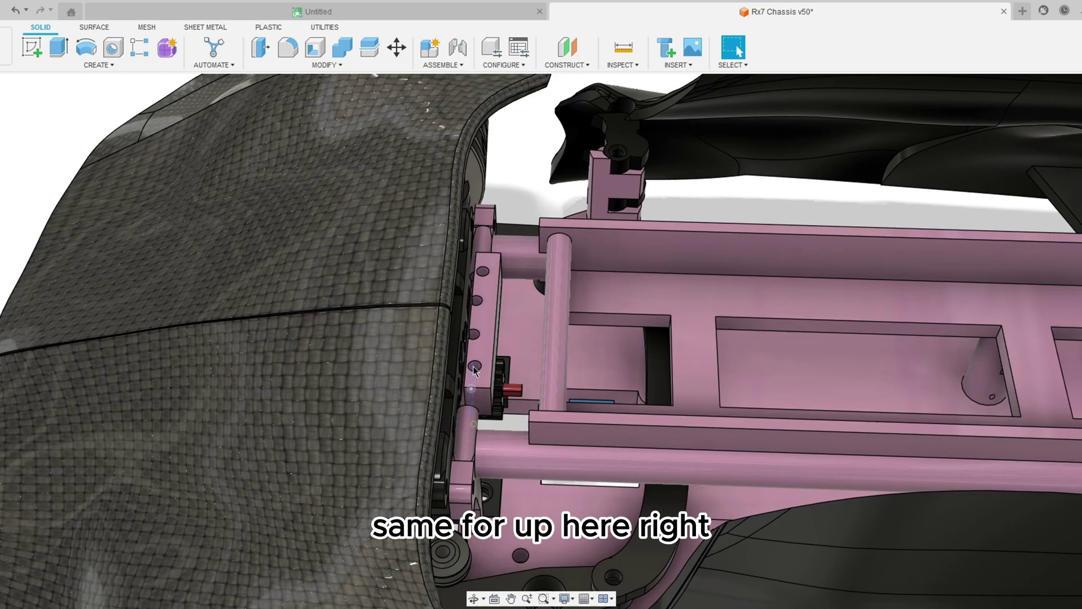
scroll(473, 369, "down", 3)
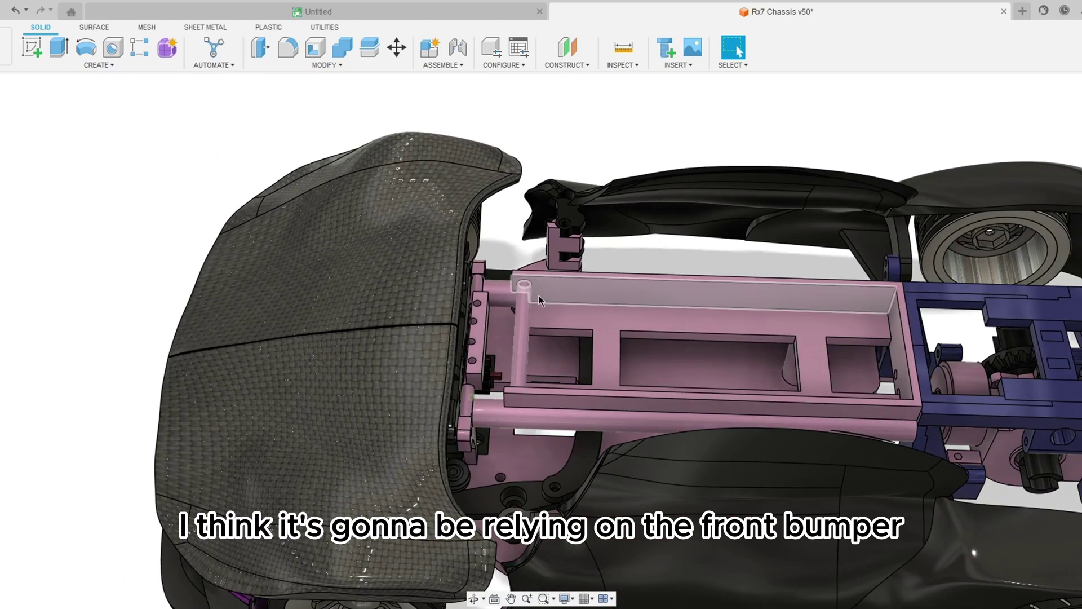
middle_click_drag(539, 295, 573, 307)
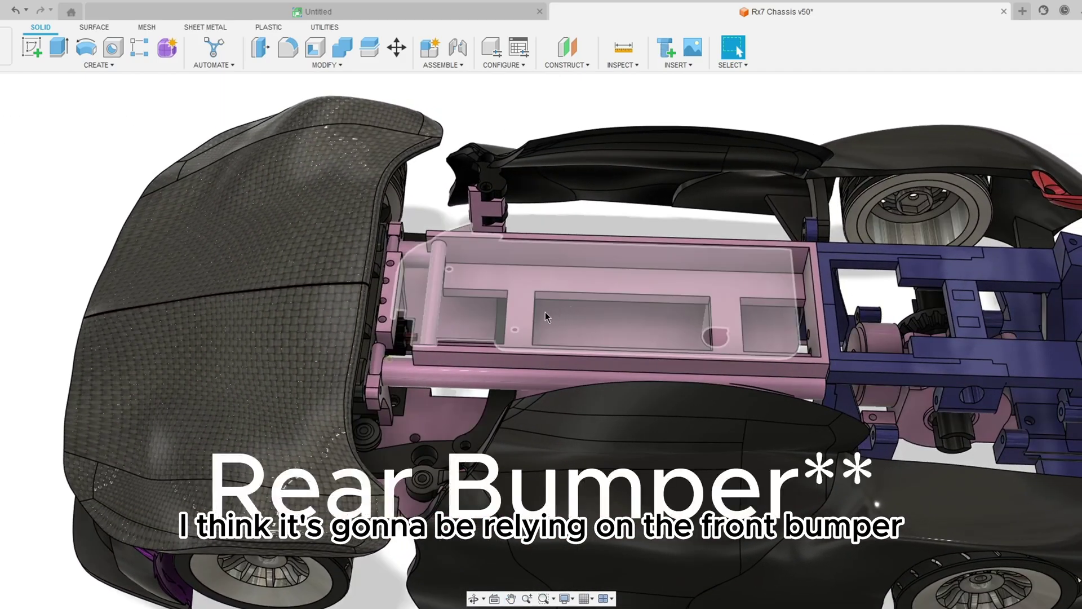
- Show the blue body shell again and raise the hood to expose the front motor and shocks
middle_click_drag(447, 297, 407, 250, "shift")
middle_click_drag(480, 244, 789, 372, "shift")
scroll(674, 379, "up", 3)
scroll(748, 369, "down", 4)
middle_click_drag(663, 345, 725, 365, "shift")
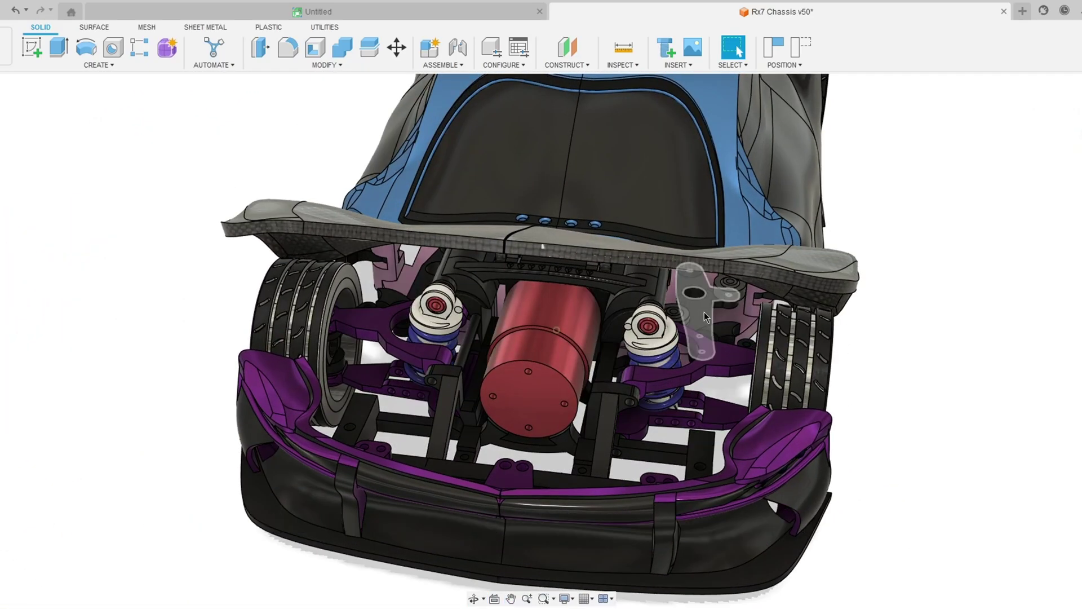
- Inspect the motor and front suspension, and view the car with the hood closed and the side door swung open
middle_click_drag(698, 314, 421, 313, "shift")
scroll(526, 366, "up", 2)
scroll(423, 339, "up", 4)
scroll(428, 357, "down", 8)
middle_click_drag(727, 96, 593, 207, "shift")
middle_click_drag(621, 324, 525, 302, "shift")
scroll(510, 349, "down", 5)
middle_click_drag(409, 452, 273, 317)
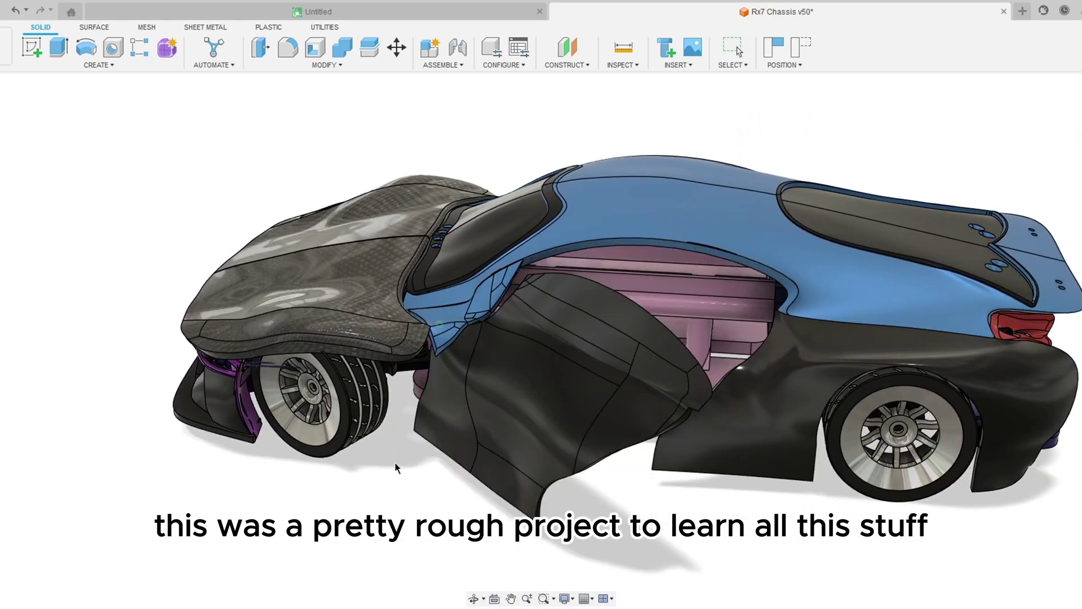
- Examine the chassis underside, including the blue joint behind the motor, the floor plates and the differential
middle_click_drag(549, 428, 467, 367, "shift")
scroll(704, 406, "up", 10)
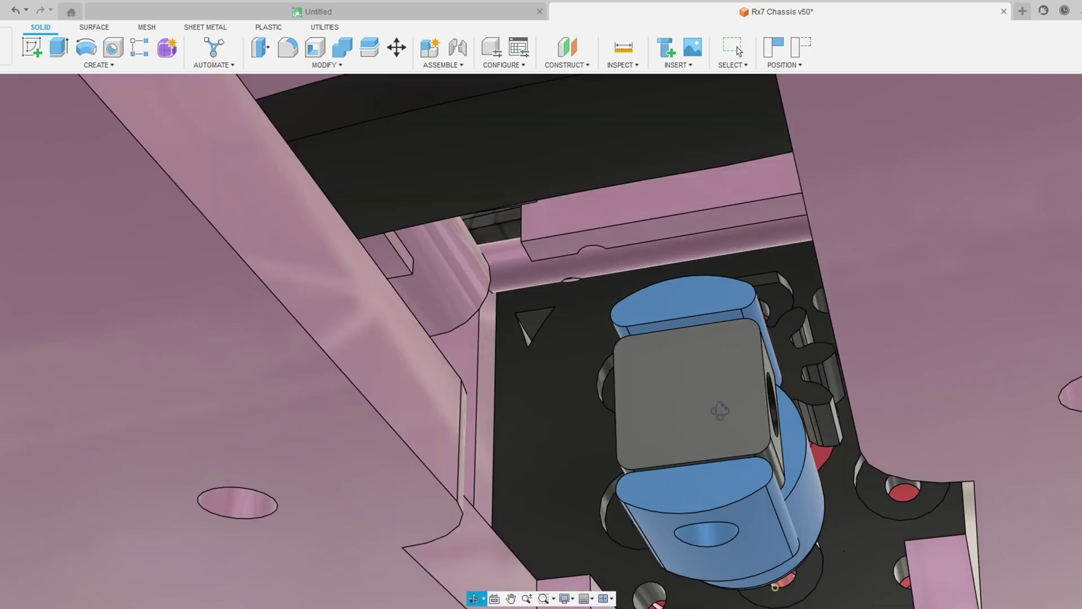
middle_click_drag(720, 411, 665, 383, "shift")
scroll(777, 400, "down", 10)
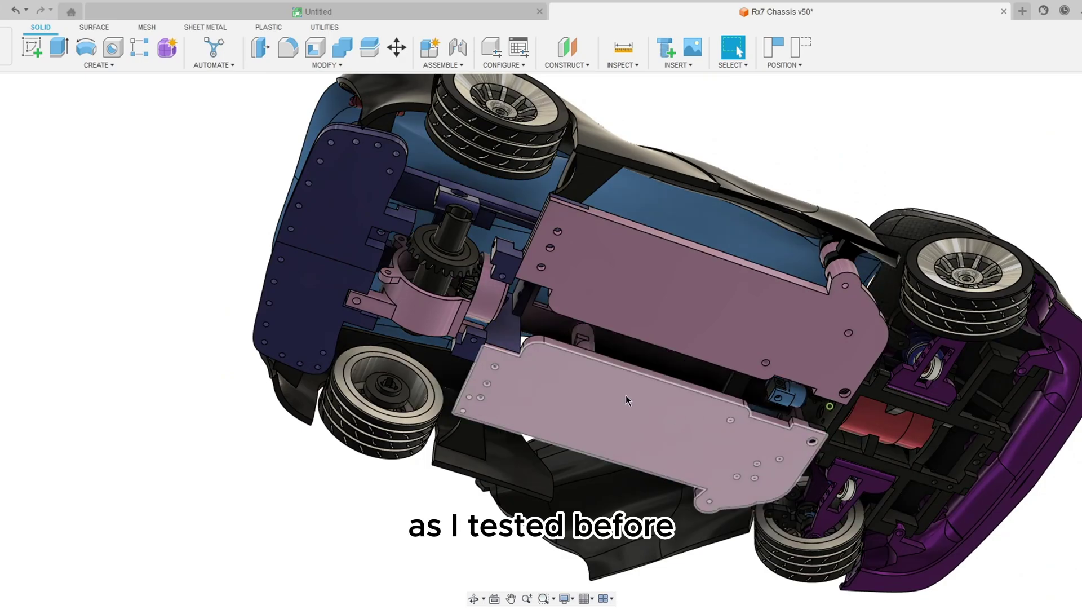
middle_click_drag(625, 394, 693, 418, "shift")
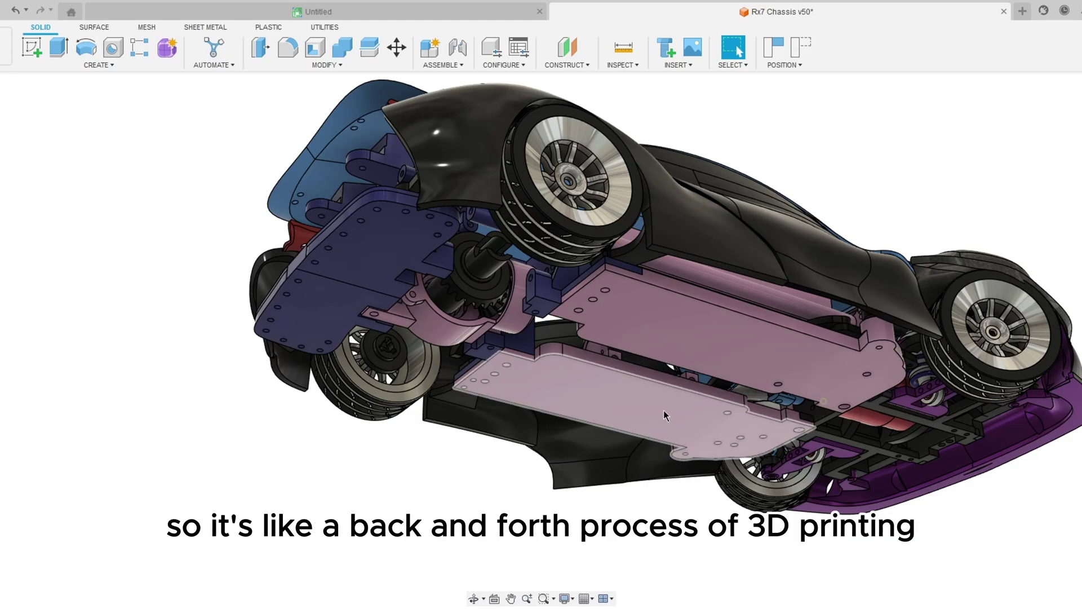
- Close the side door, raise the hood and inspect the open area behind the front wheel where side panels are missing
middle_click_drag(665, 302, 589, 356, "shift")
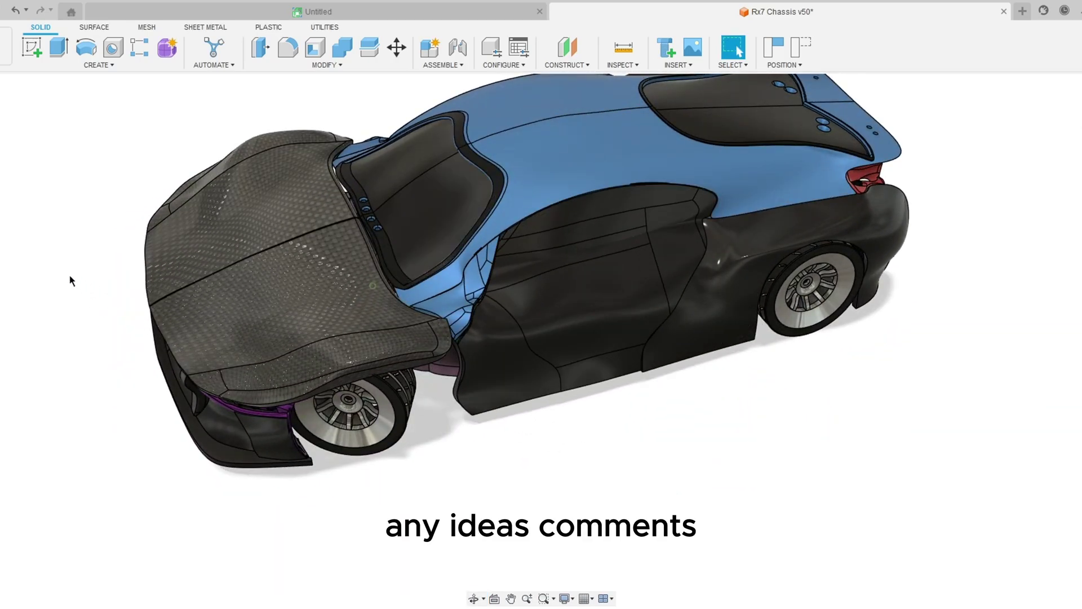
middle_click_drag(400, 322, 531, 366)
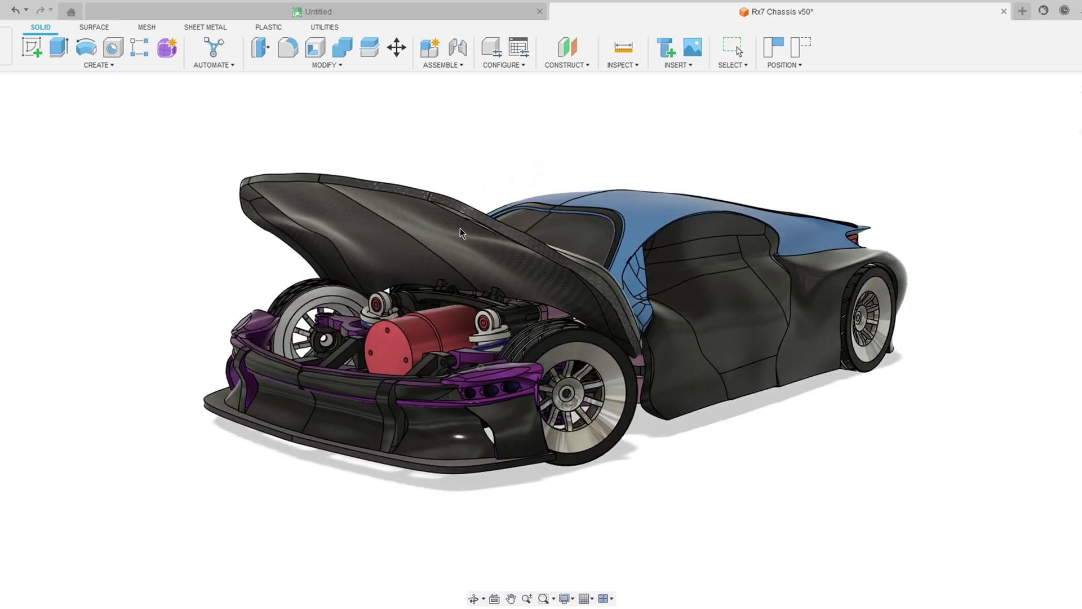
middle_click_drag(496, 276, 474, 383, "shift")
scroll(472, 387, "up", 8)
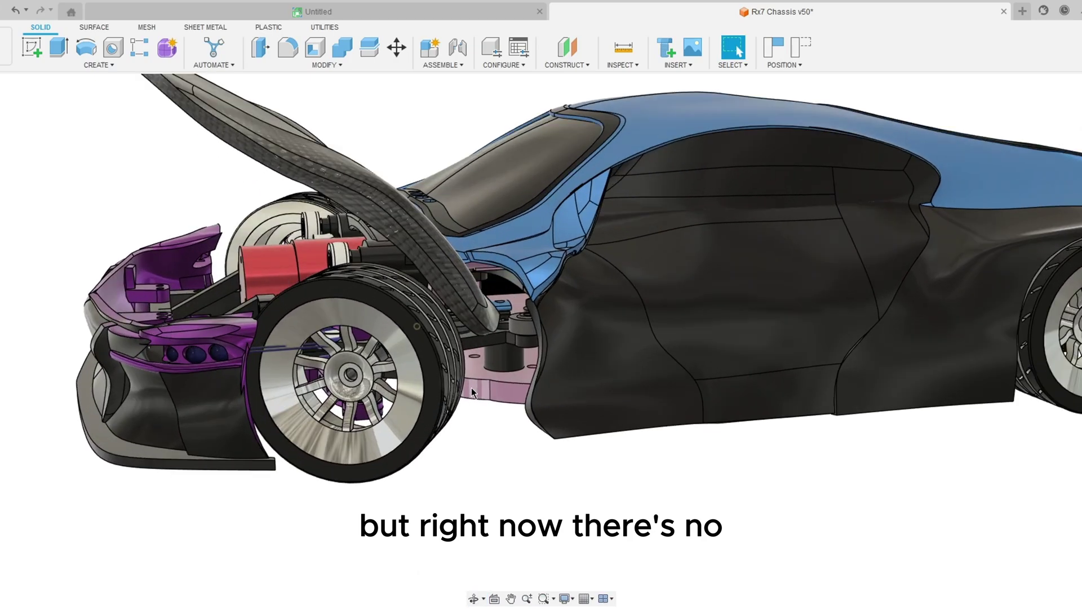
scroll(524, 367, "down", 4)
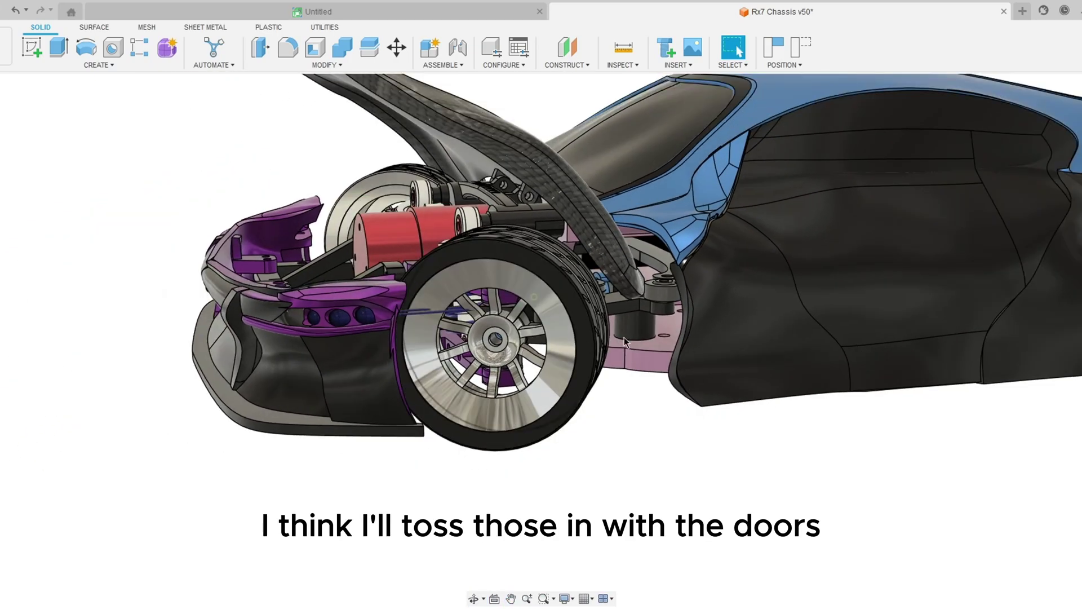
mouse_move(689, 357)
middle_mouse_down("shift")
mouse_move(640, 405)
mouse_move(480, 340)
mouse_move(624, 406)
mouse_move(599, 378)
mouse_move(640, 338)
mouse_move(700, 354)
mouse_move(678, 367)
middle_mouse_up("shift")
scroll(678, 367, "up", 2)
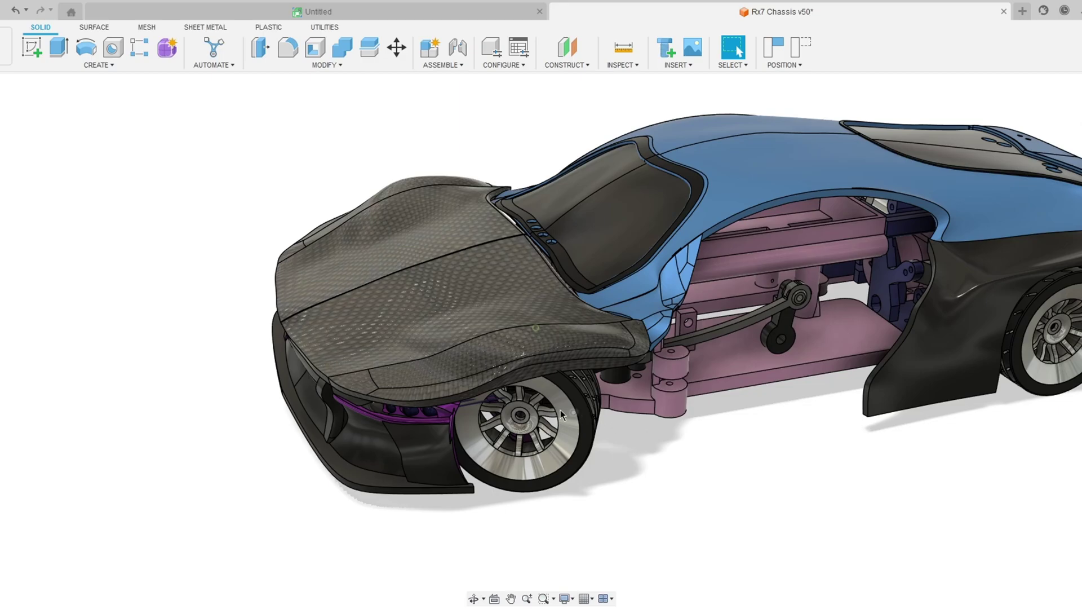
- Hide the blue upper body shell to expose the middle and rear chassis again
scroll(560, 410, "down", 3)
scroll(671, 405, "up", 4)
middle_click_drag(671, 405, 699, 462, "shift")
left_click(840, 285)
key("v")
key("v")
- Examine the mounting points joining the pink middle chassis to the rear frame, and the battery mount between them
middle_click_drag(733, 351, 544, 418)
middle_click_drag(696, 380, 561, 401, "shift")
scroll(561, 401, "down", 3)
scroll(581, 307, "up", 4)
mouse_move(580, 307)
middle_mouse_down("shift")
mouse_move(582, 271)
mouse_move(496, 242)
mouse_move(442, 298)
mouse_move(495, 237)
mouse_move(567, 253)
mouse_move(584, 305)
middle_mouse_up("shift")
scroll(495, 399, "down", 2)
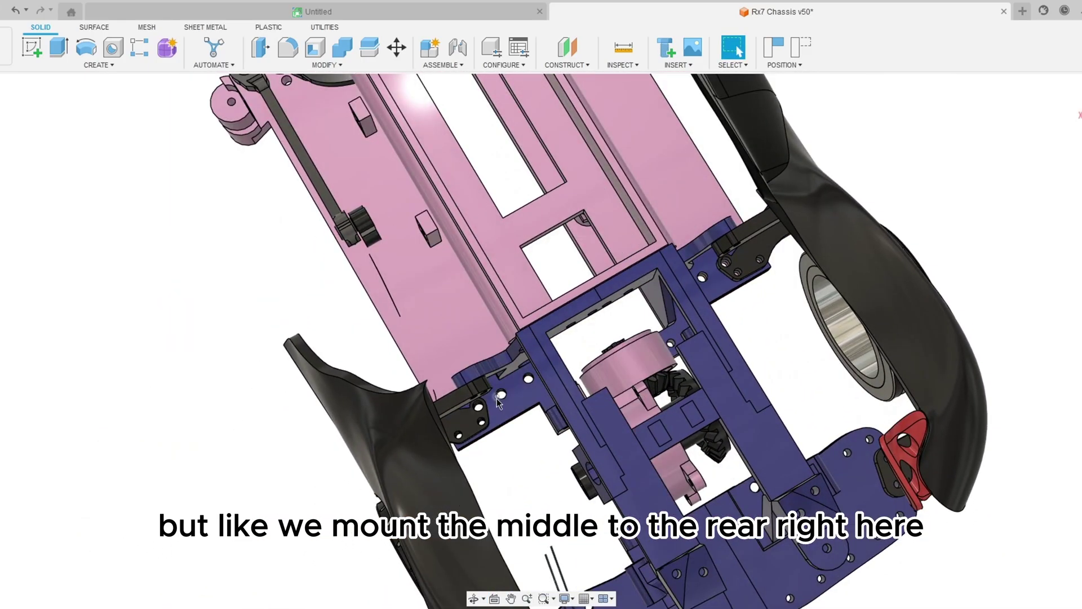
middle_click_drag(563, 399, 718, 393, "shift")
middle_click_drag(530, 341, 679, 132)
middle_click_drag(564, 479, 535, 418, "shift")
middle_click_drag(536, 417, 918, 370)
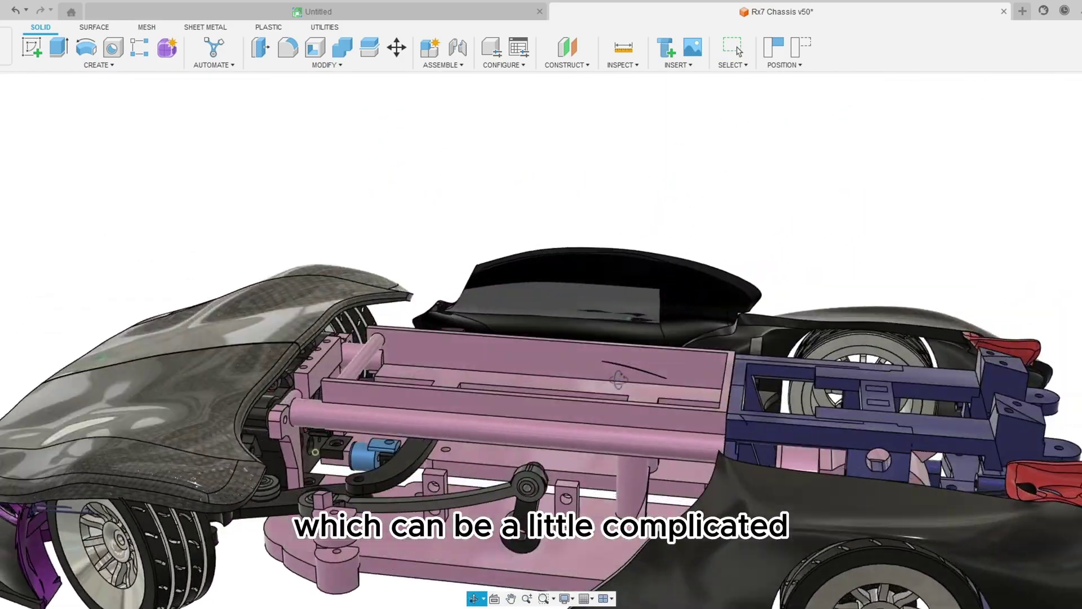
- Raise the hood and view the bare chassis from the front bumper and motor back to the rear frame
mouse_move(569, 237)
middle_mouse_down("shift")
mouse_move(617, 233)
mouse_move(524, 206)
mouse_move(597, 215)
mouse_move(555, 224)
middle_mouse_up("shift")
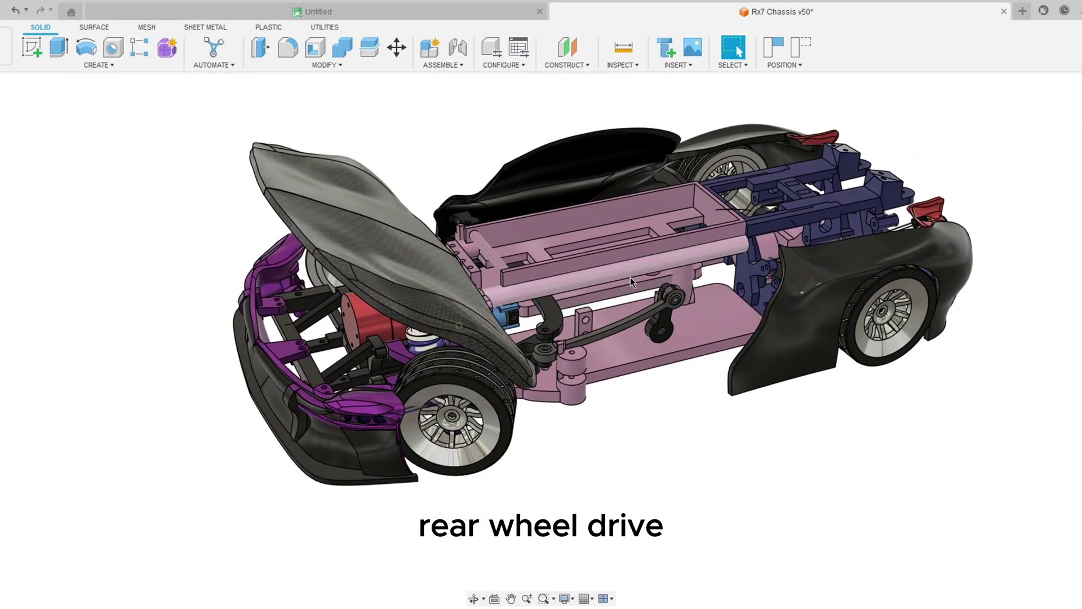
middle_click_drag(630, 276, 689, 283, "shift")
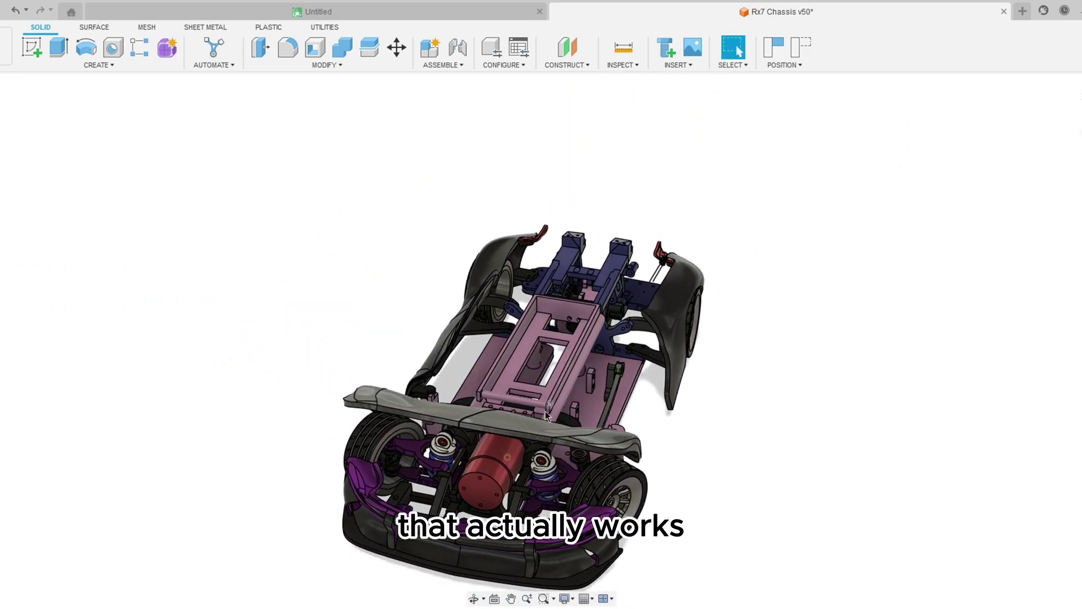
scroll(517, 481, "up", 5)
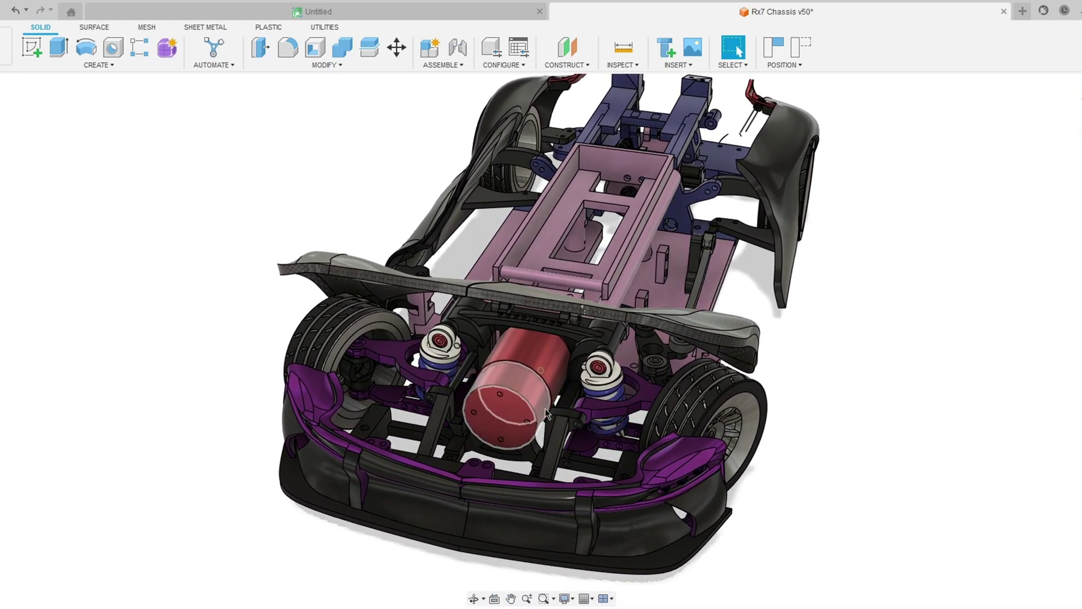
mouse_move(546, 408)
middle_mouse_down("shift")
mouse_move(550, 270)
mouse_move(634, 314)
mouse_move(760, 290)
mouse_move(590, 360)
mouse_move(550, 414)
mouse_move(550, 403)
middle_mouse_up("shift")
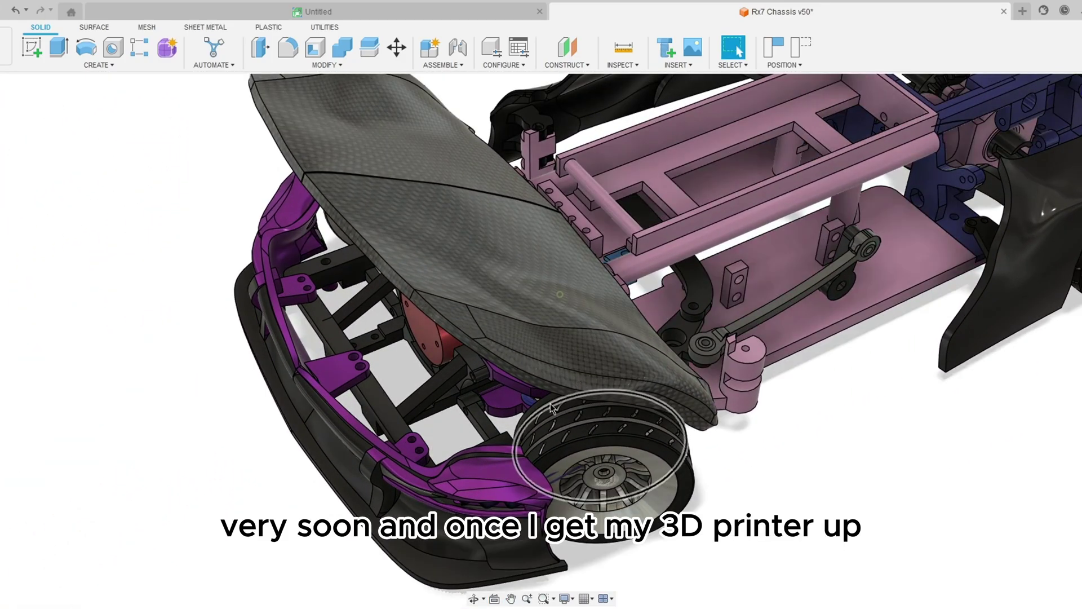
- Examine the bare chassis from the side and from above, following the drivetrain space from front to rear
middle_click_drag(613, 322, 789, 316, "shift")
middle_click_drag(868, 309, 456, 321)
scroll(547, 321, "down", 5)
middle_click_drag(594, 320, 528, 269, "shift")
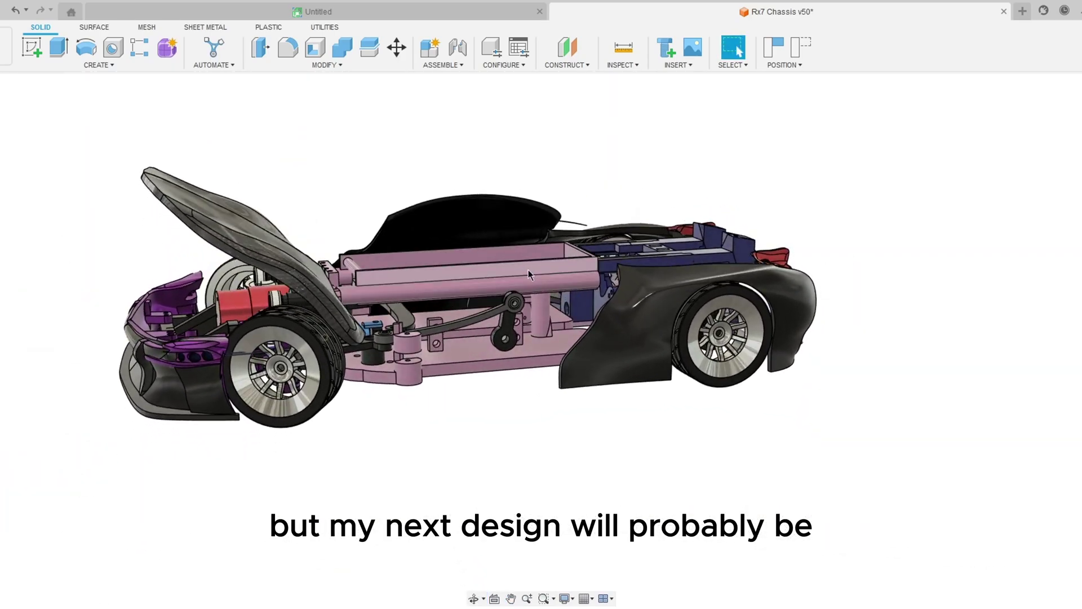
middle_click_drag(440, 269, 479, 362, "shift")
scroll(530, 338, "up", 5)
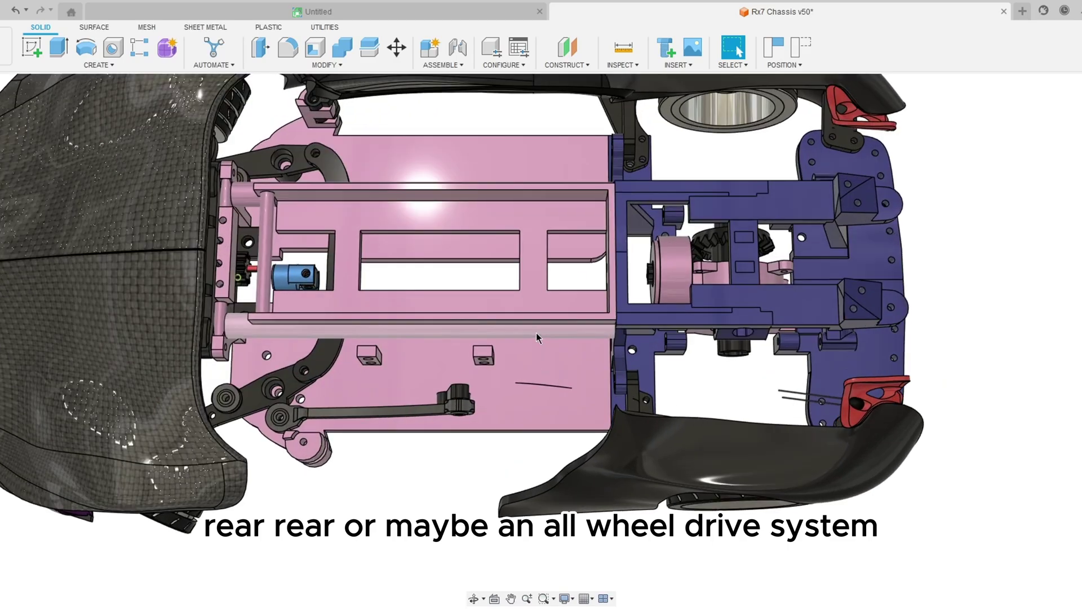
middle_click_drag(495, 326, 634, 360)
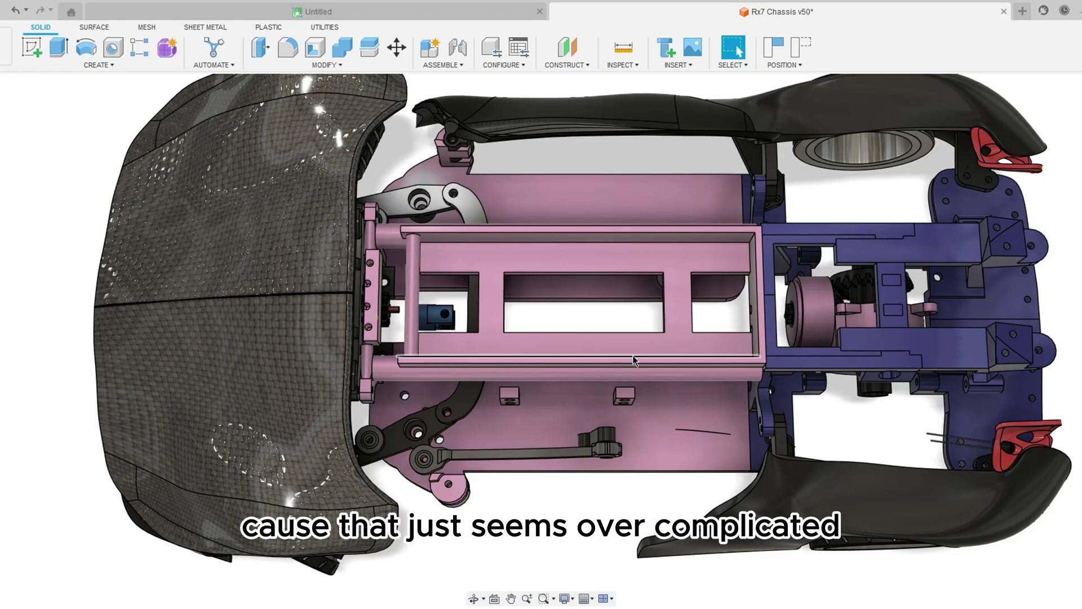
- Inspect the orientation of the red motor between the front shocks beneath the raised hood
scroll(611, 317, "down", 3)
middle_click_drag(299, 389, 335, 344, "shift")
middle_click_drag(335, 344, 475, 316)
left_click_drag(475, 315, 466, 254)
scroll(465, 282, "up", 3)
middle_click_drag(465, 282, 498, 307, "shift")
middle_click_drag(383, 262, 446, 309, "shift")
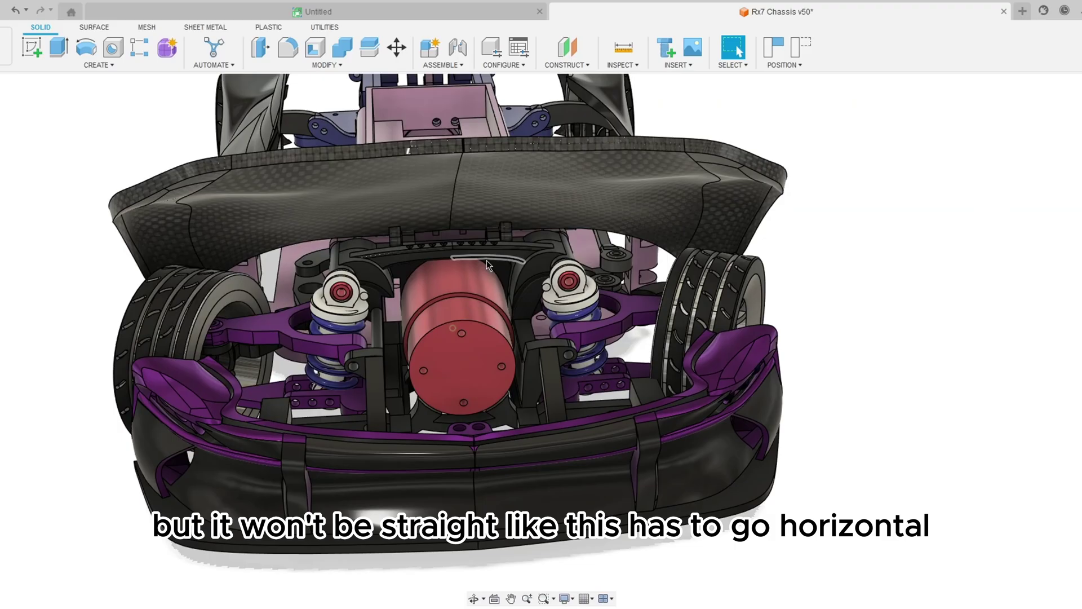
middle_click_drag(487, 265, 615, 273, "shift")
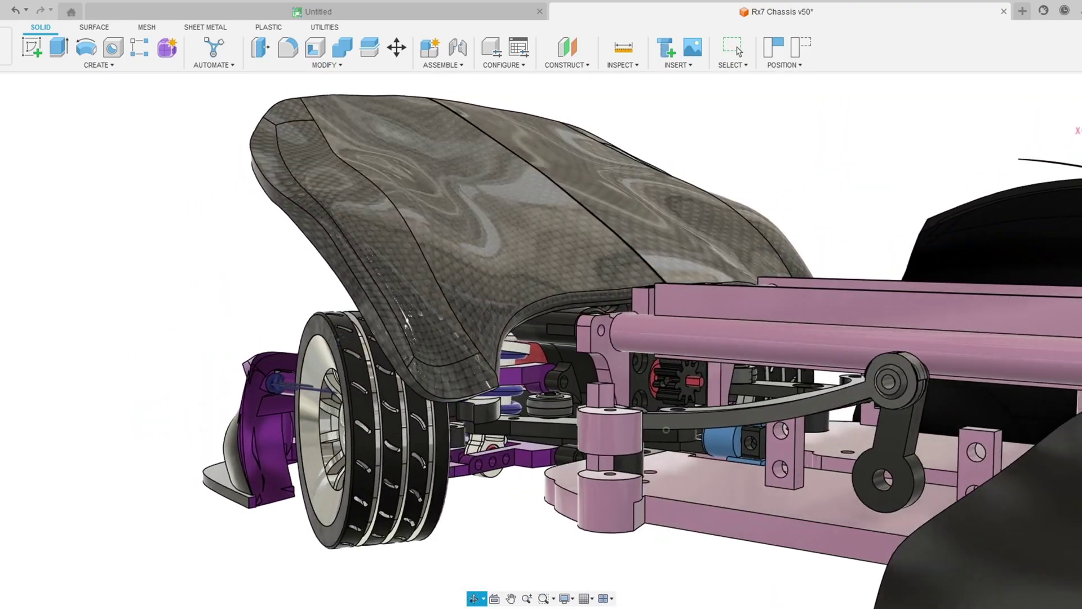
- Examine the door linkage, the blue drive joint and the battery mount in the middle chassis
middle_click_drag(733, 443, 510, 363)
scroll(508, 367, "up", 5)
middle_click_drag(479, 401, 564, 429, "shift")
scroll(575, 431, "down", 5)
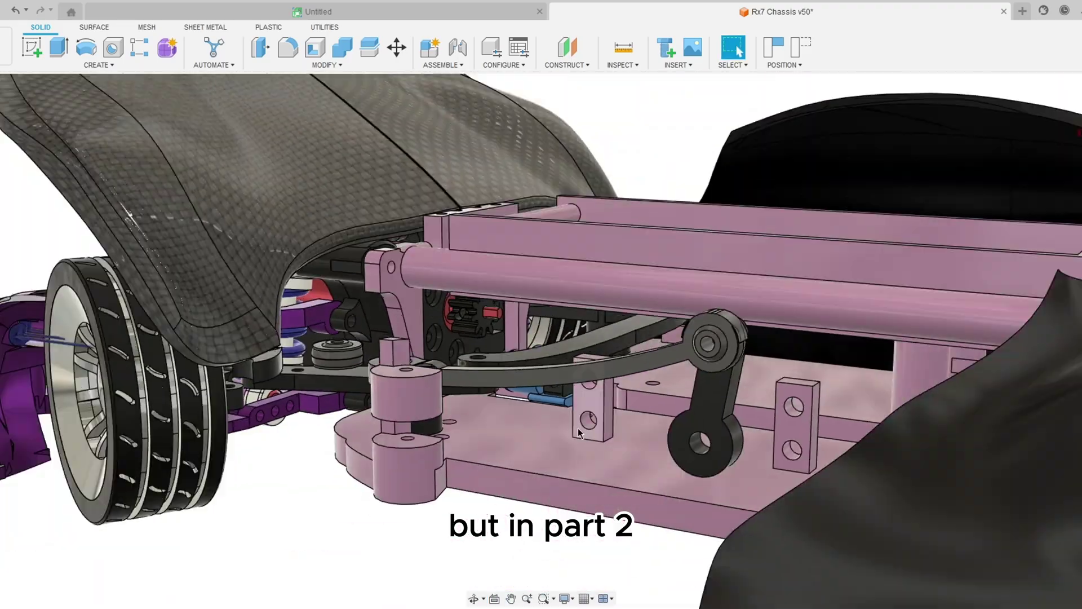
scroll(483, 315, "up", 5)
middle_click_drag(481, 318, 461, 345, "shift")
scroll(463, 338, "down", 5)
scroll(472, 276, "down", 2)
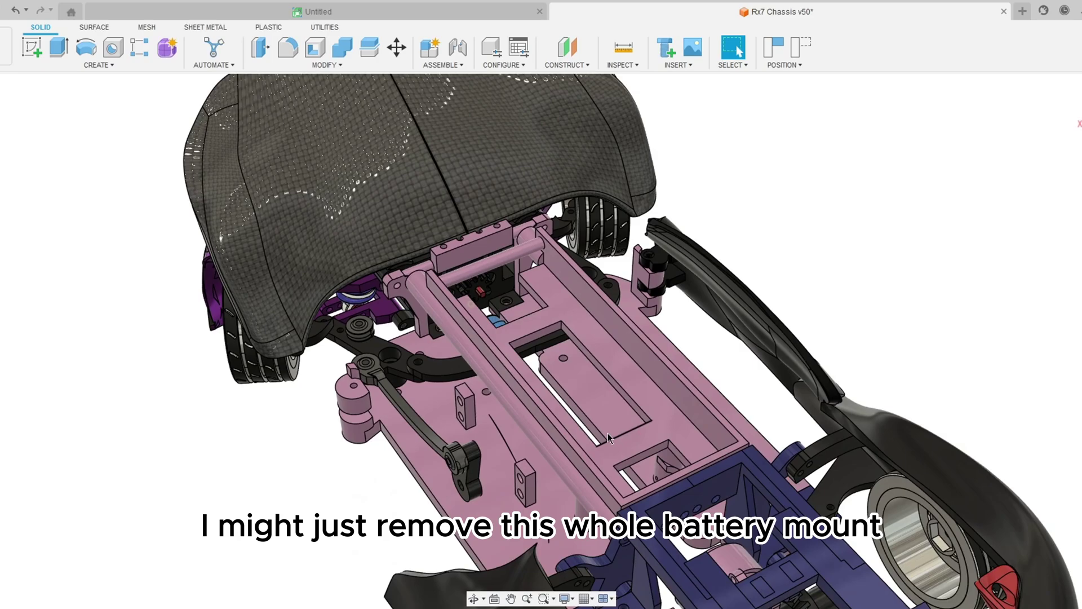
- Examine the pink battery mount from above, from the front crossbar back to the blue rear frame
middle_click_drag(561, 352, 463, 276, "shift")
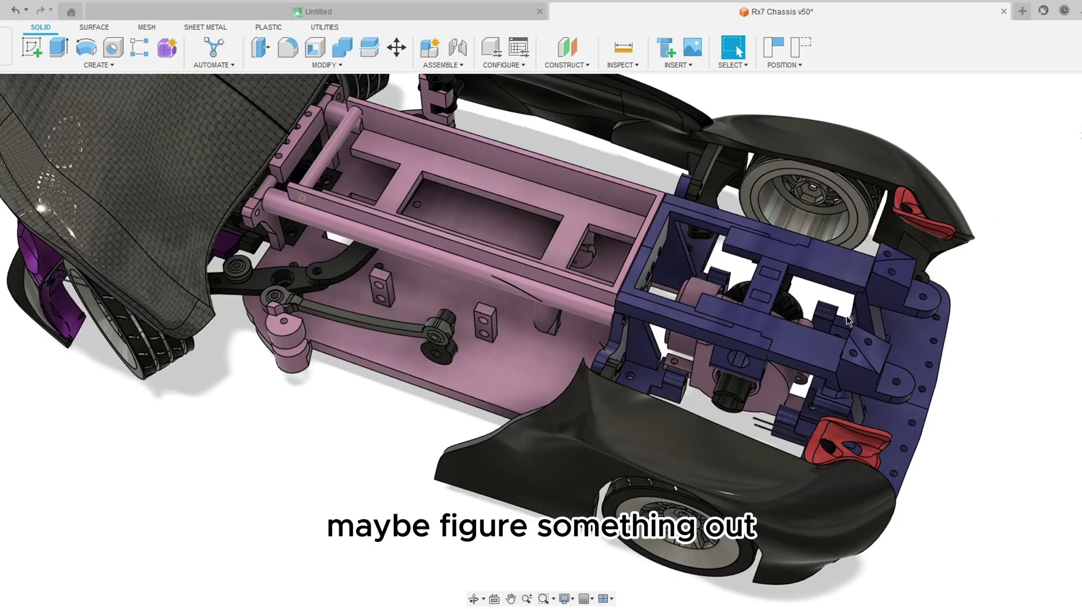
middle_click_drag(443, 217, 410, 334)
scroll(496, 297, "down", 3)
scroll(449, 292, "up", 6)
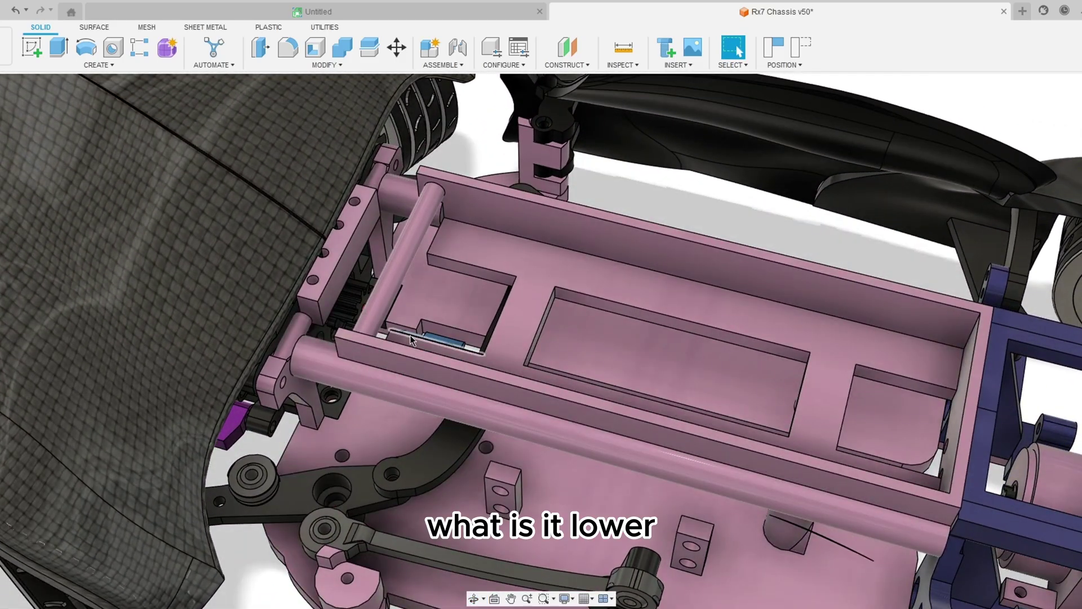
middle_click_drag(411, 334, 484, 304)
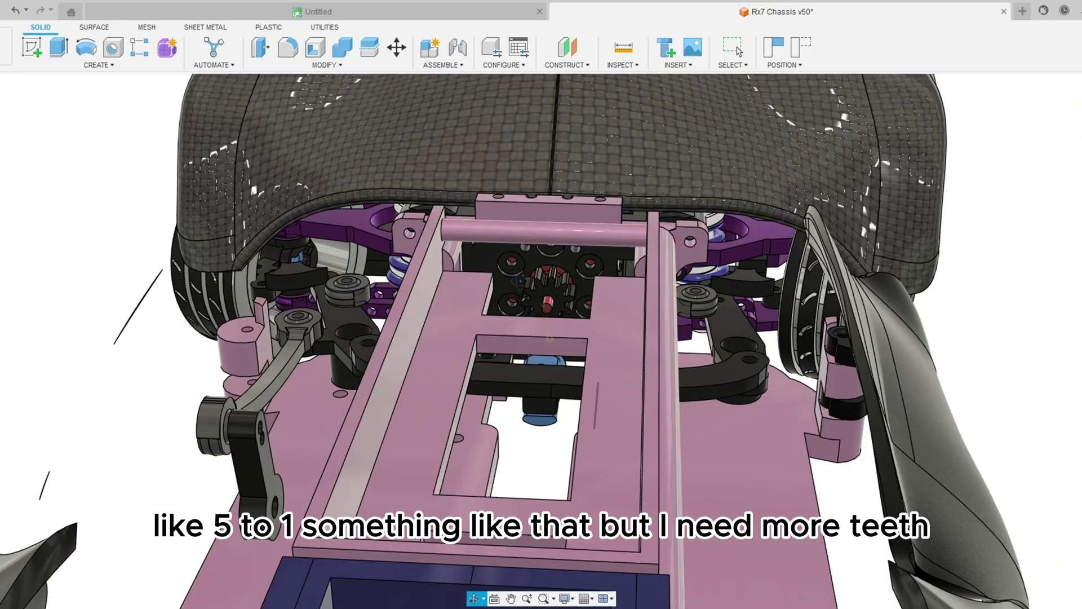
- Inspect the teeth of the motor's pinion gear and its red shaft up close beneath the front crossbar
mouse_move(520, 281)
middle_mouse_down("shift")
mouse_move(476, 289)
mouse_move(506, 283)
middle_mouse_up("shift")
scroll(506, 283, "up", 5)
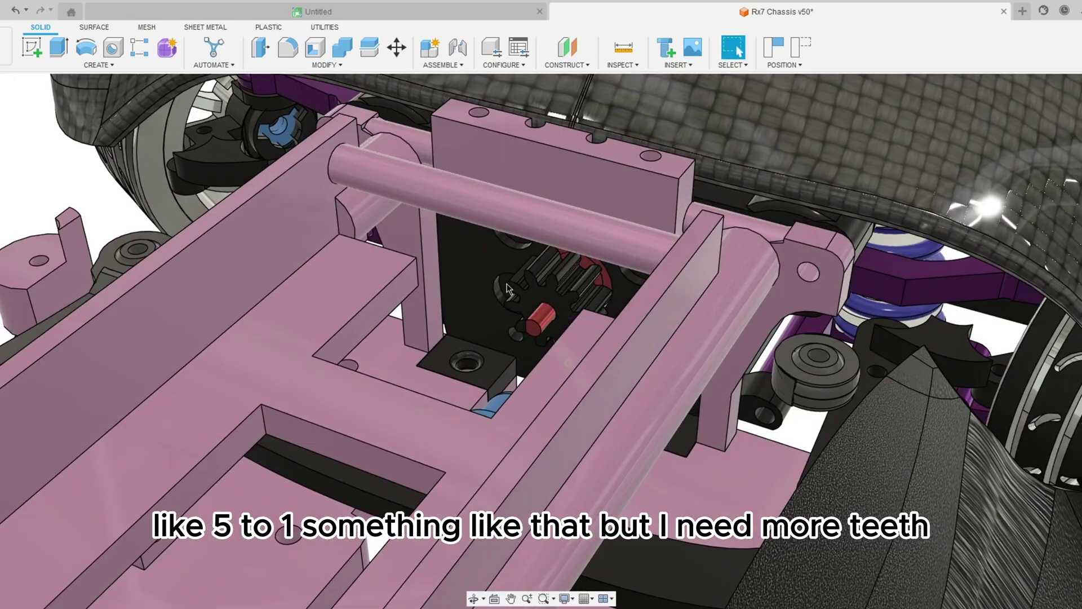
scroll(541, 309, "up", 5)
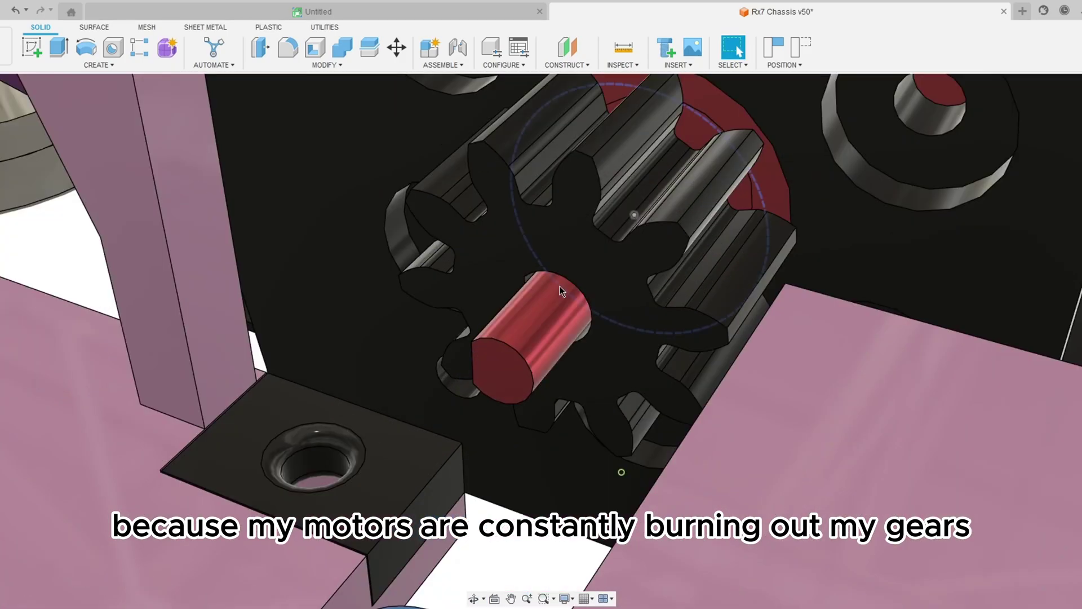
scroll(563, 292, "down", 8)
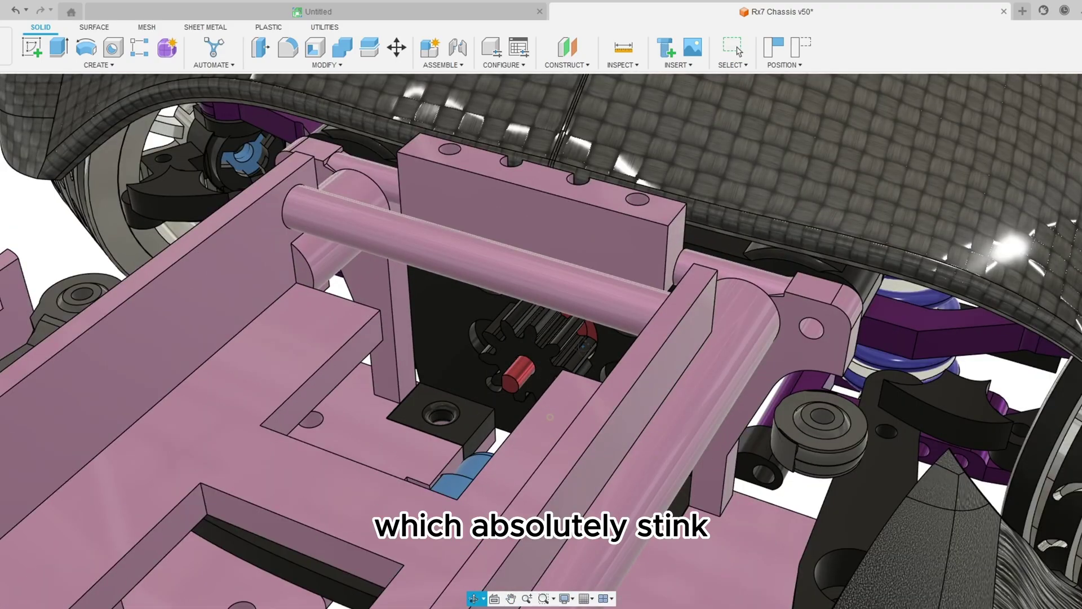
middle_click_drag(584, 347, 637, 365, "shift")
scroll(637, 365, "down", 5)
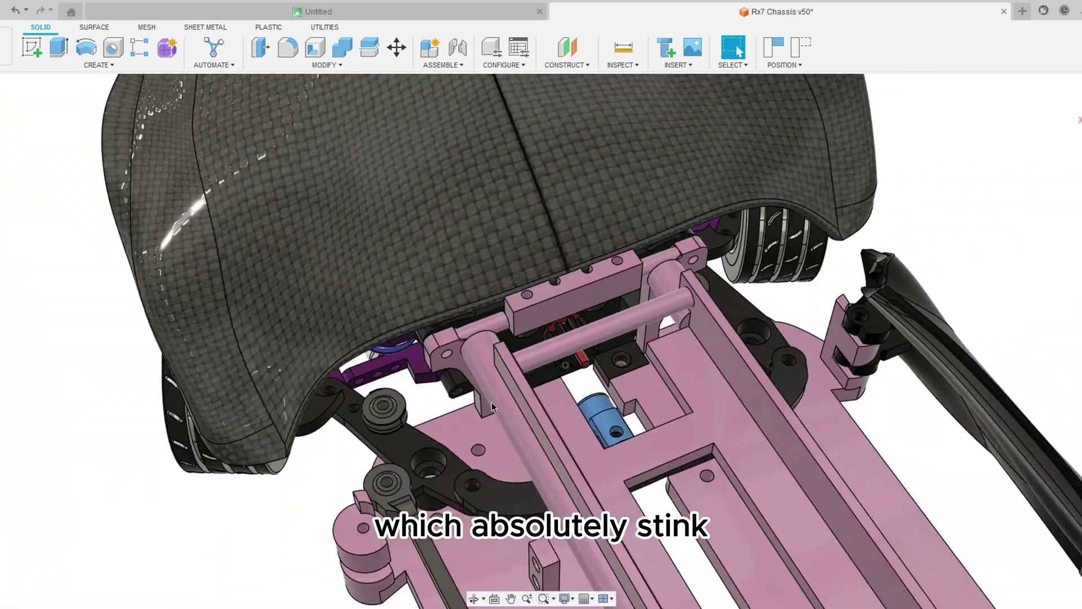
- Swing the black steering linkage beside the battery mount to check its range of motion
middle_click_drag(492, 401, 521, 329, "shift")
left_click_drag(618, 401, 593, 397)
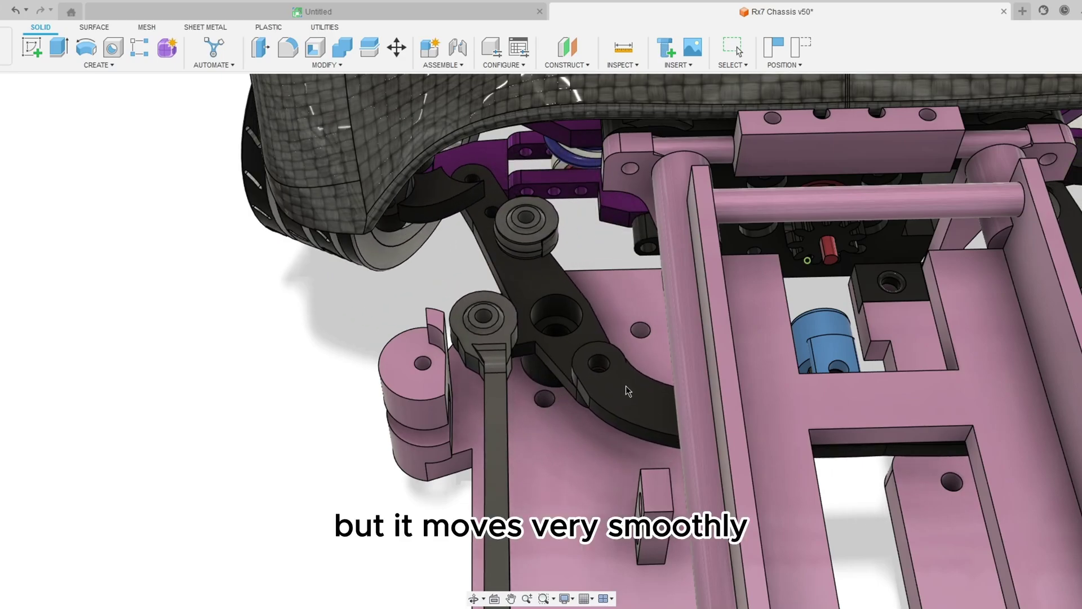
left_click_drag(573, 397, 604, 390)
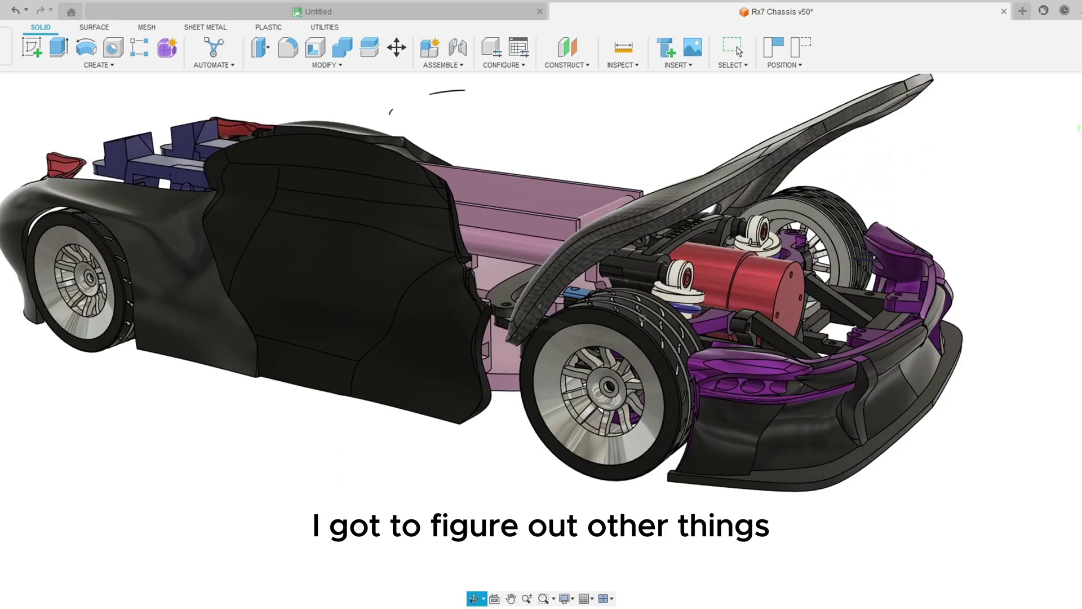
- Inspect the front rims, the front bumper and the engine bay with the hood raised
scroll(727, 270, "up", 5)
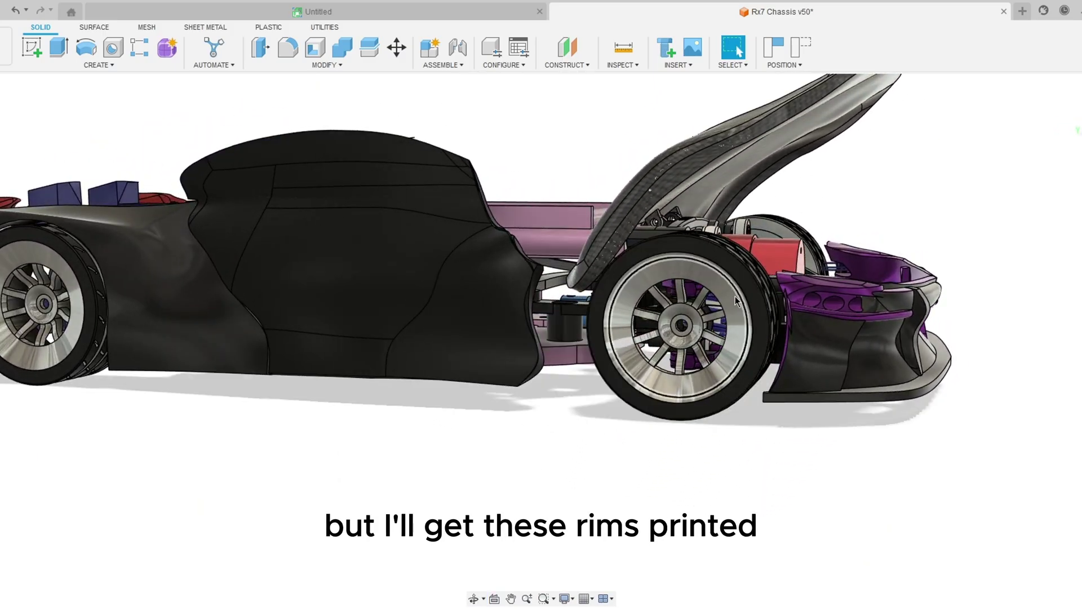
middle_click_drag(735, 296, 605, 312, "shift")
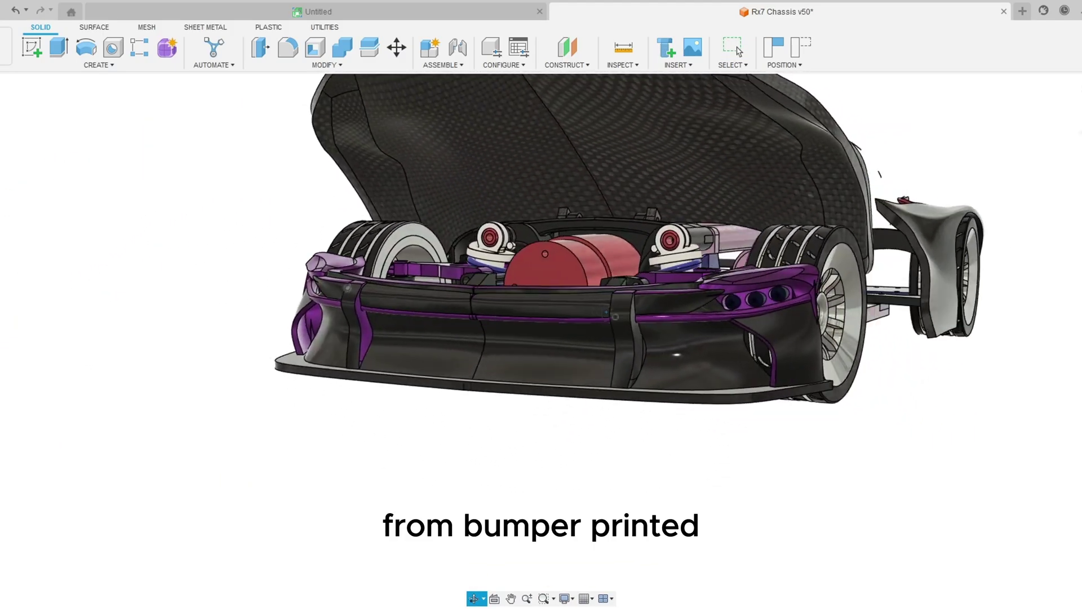
middle_click_drag(529, 300, 505, 286, "shift")
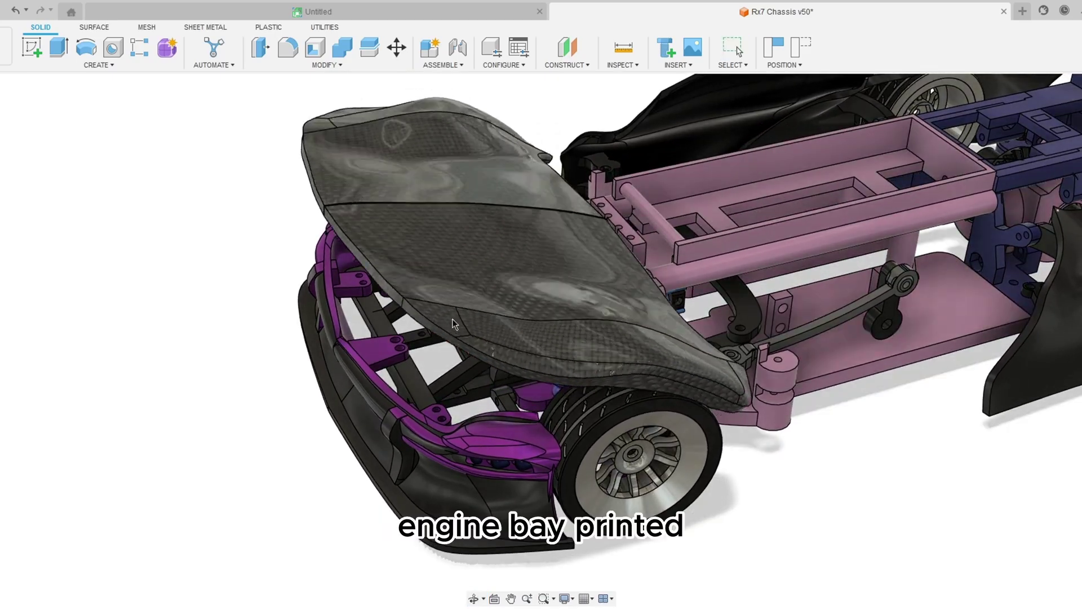
- Lower the hood and examine the blue rear bumper base and the rear frame
left_click_drag(452, 324, 427, 415)
middle_click_drag(648, 270, 377, 289)
middle_click_drag(789, 242, 742, 374, "shift")
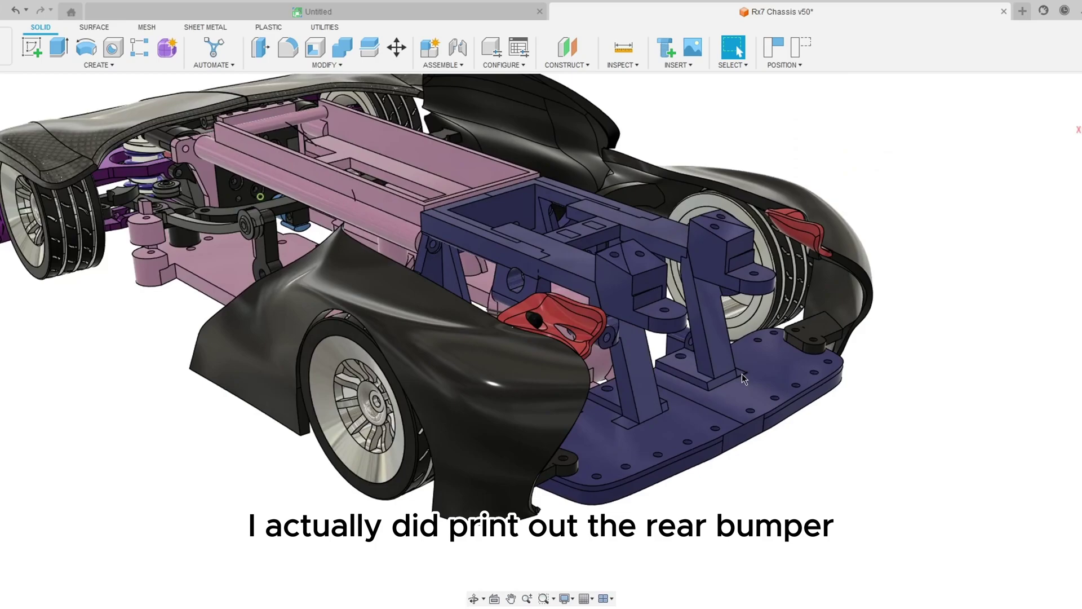
scroll(741, 374, "down", 3)
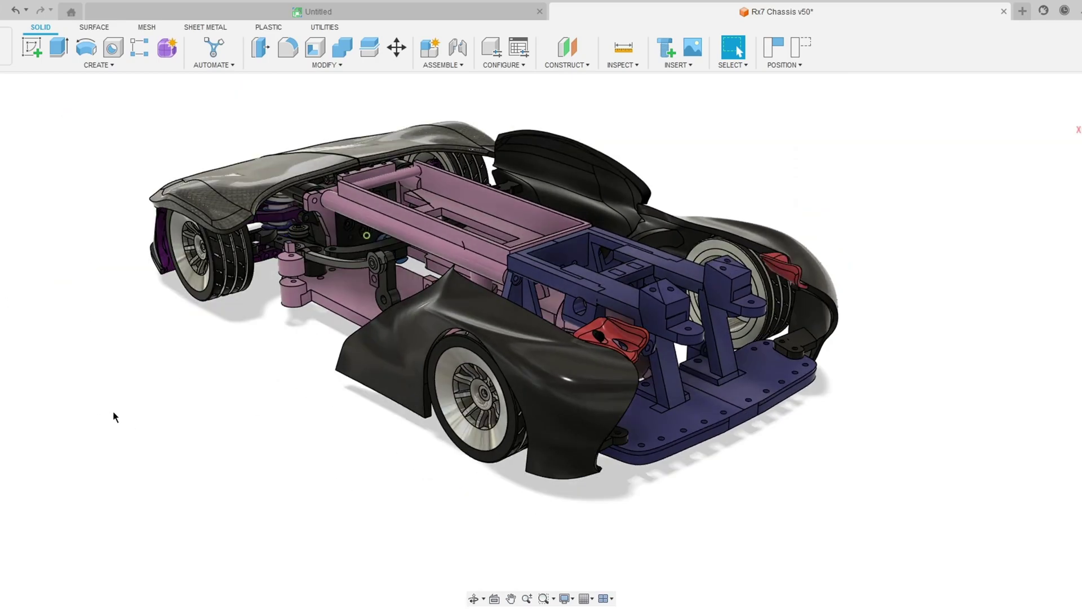
scroll(603, 415, "up", 3)
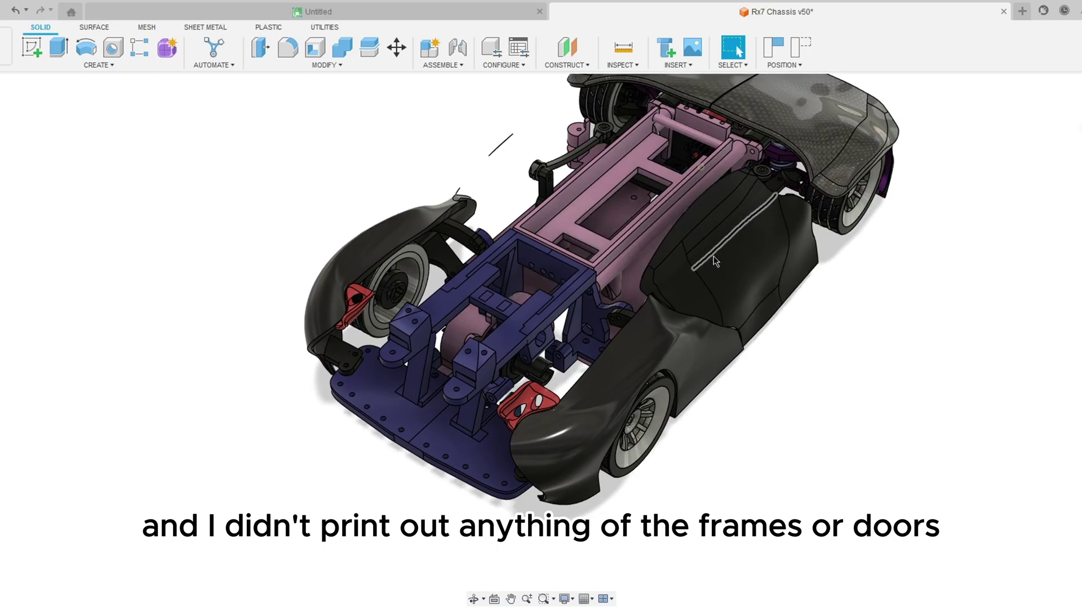
- Examine the side door and the rear fenders around the open chassis from behind
middle_click_drag(927, 237, 776, 207, "shift")
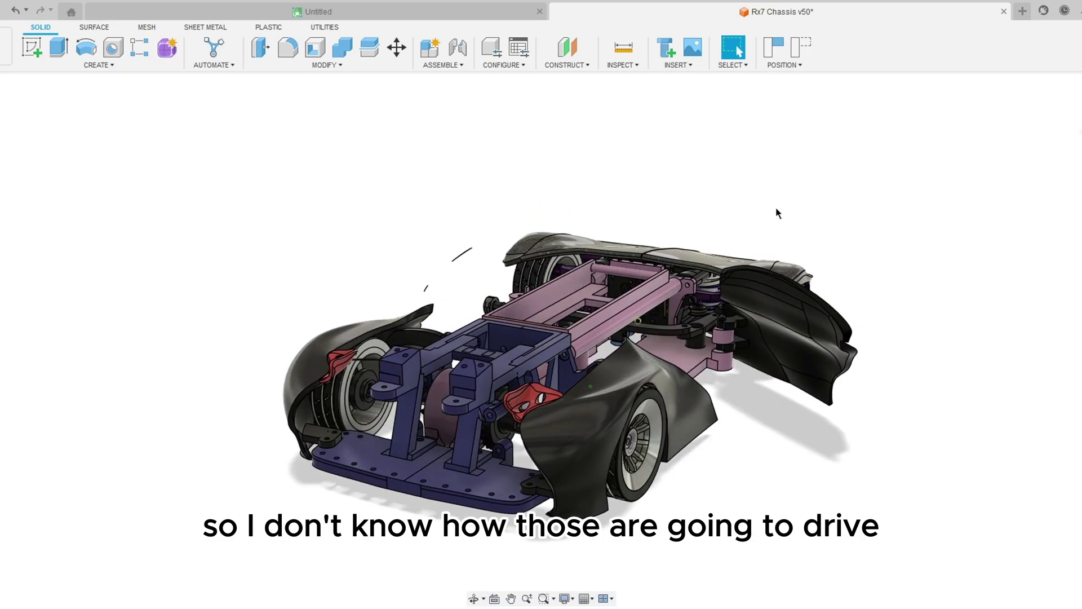
scroll(687, 299, "up", 5)
middle_click_drag(434, 299, 382, 337, "shift")
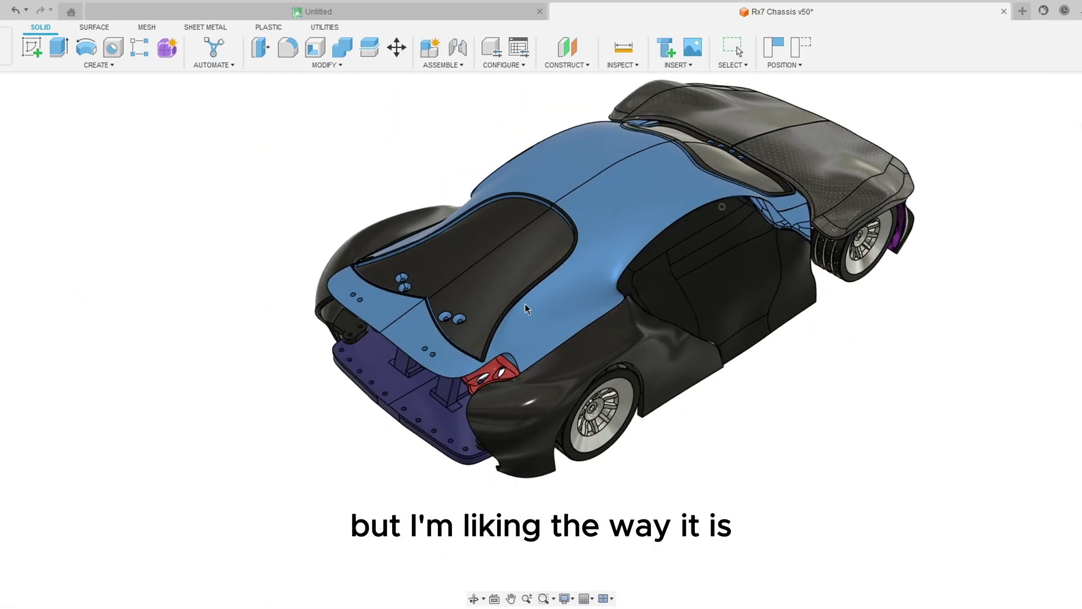
- Inspect the blue roof panel, the windshield and the open door area from the front, side and above
middle_click_drag(526, 304, 630, 345, "shift")
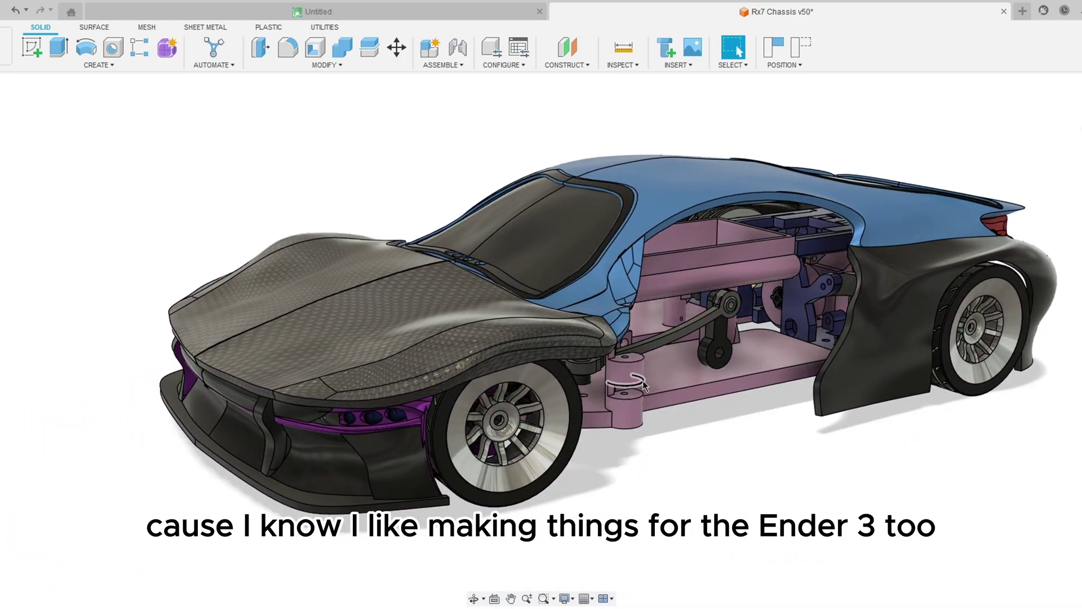
scroll(643, 333, "down", 3)
scroll(624, 335, "up", 5)
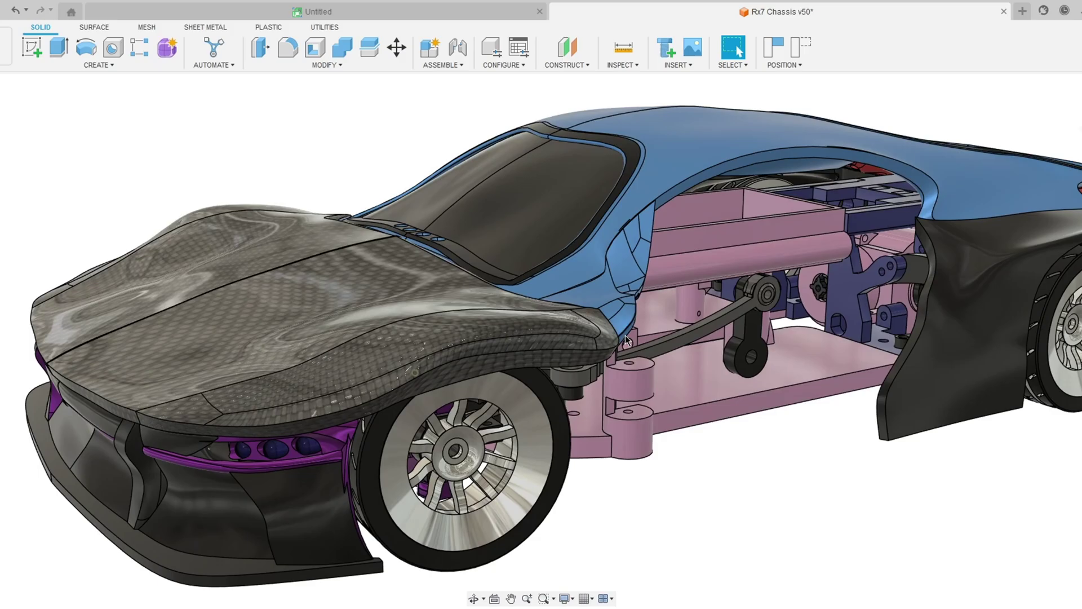
middle_click_drag(624, 335, 604, 386, "shift")
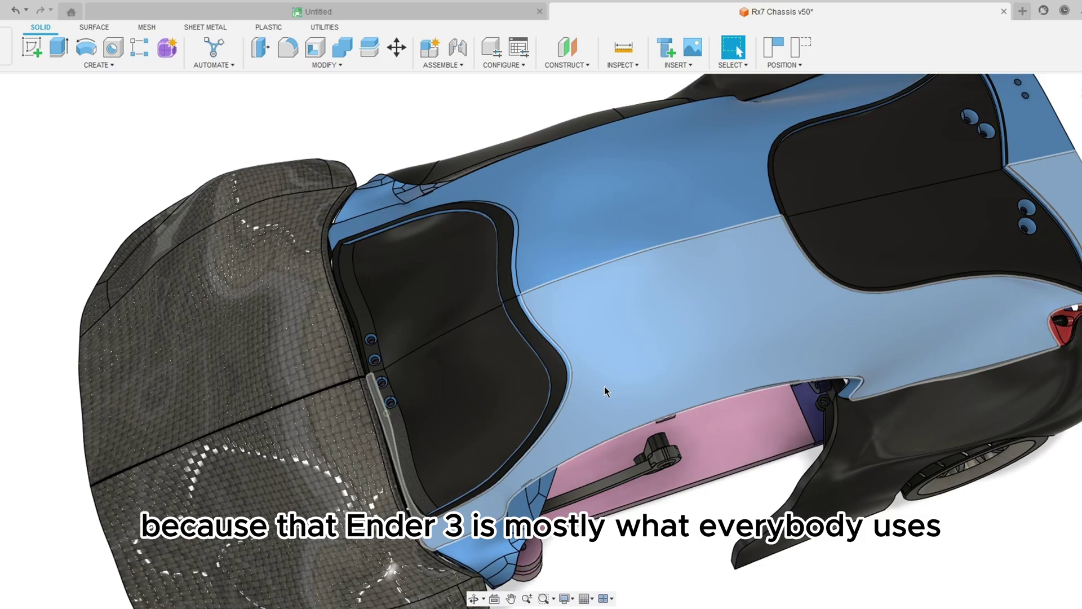
scroll(378, 324, "down", 3)
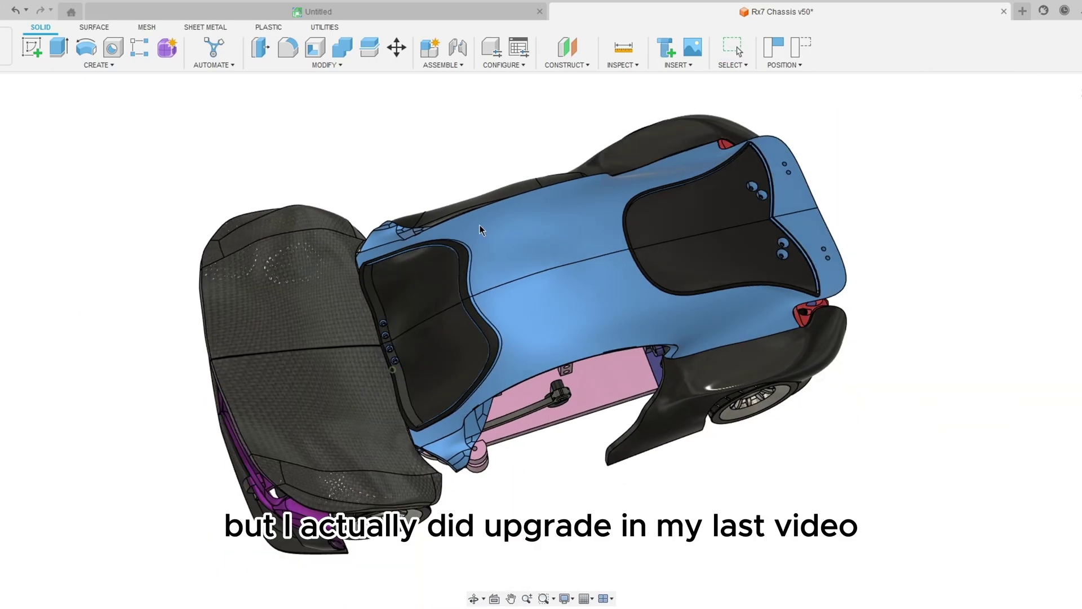
middle_click_drag(481, 229, 409, 247, "shift")
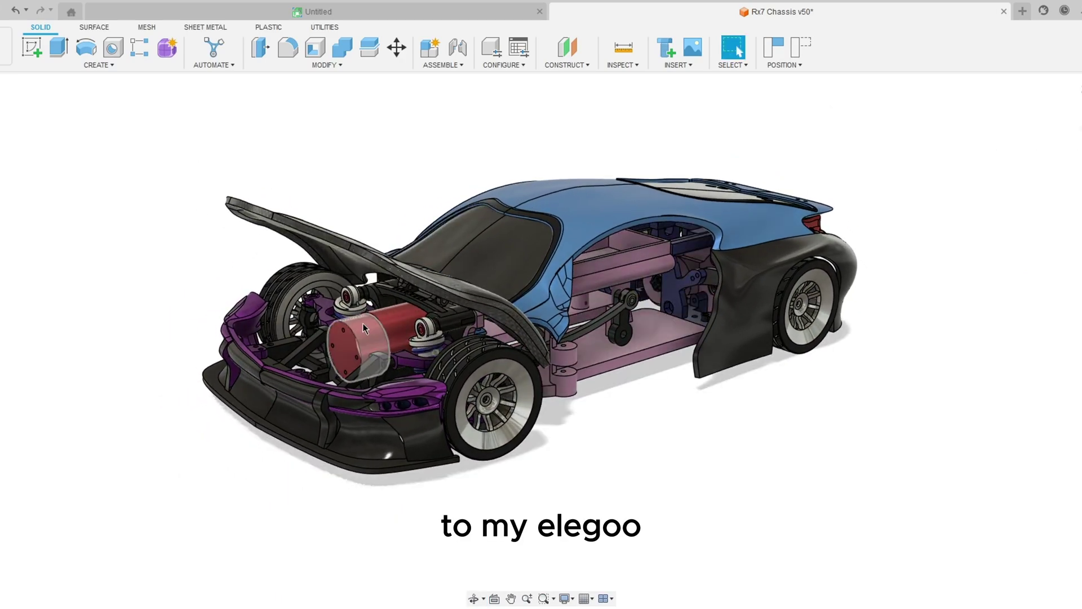
- Examine the purple front bumper mounting tabs and their paired screw holes ahead of the hood
middle_click_drag(379, 319, 468, 325, "shift")
scroll(513, 291, "up", 3)
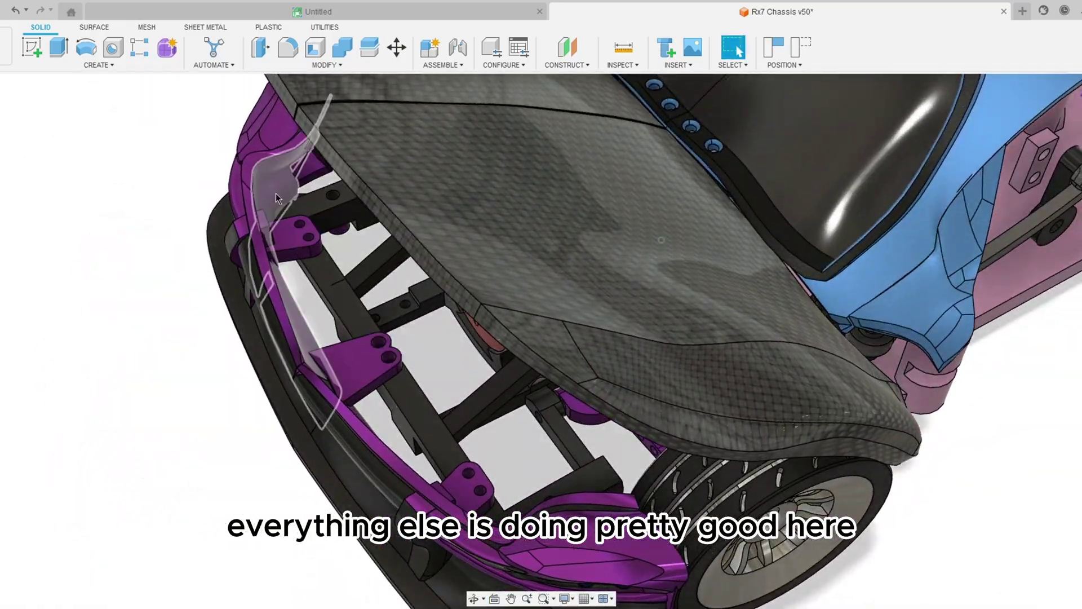
middle_click_drag(275, 193, 488, 270, "shift")
middle_click_drag(626, 434, 463, 322, "shift")
scroll(466, 386, "up", 8)
scroll(466, 386, "down", 6)
middle_click_drag(466, 387, 603, 375, "shift")
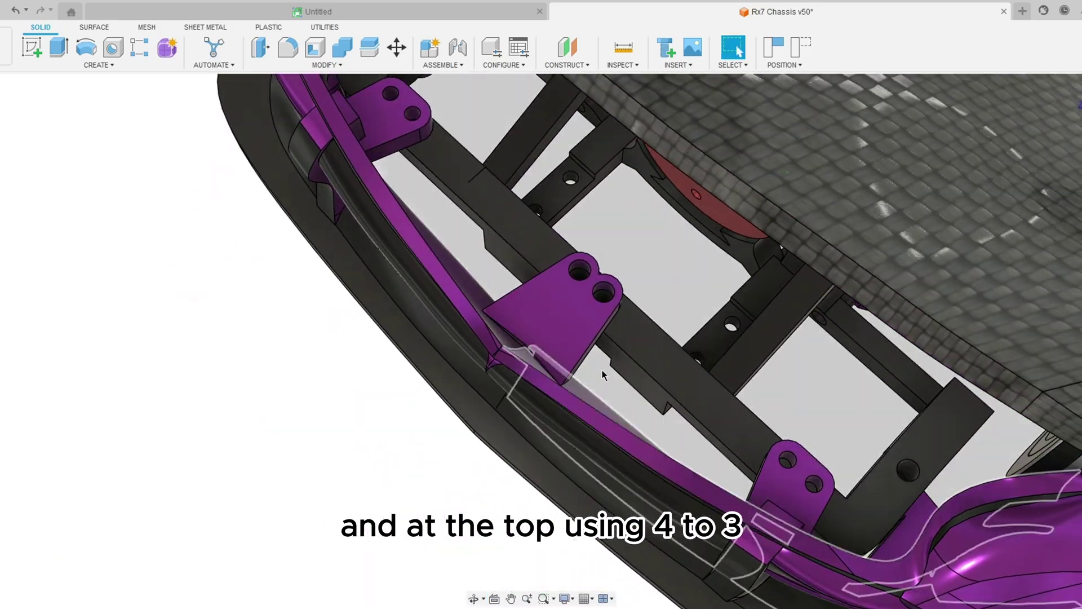
middle_click_drag(600, 308, 598, 361, "shift")
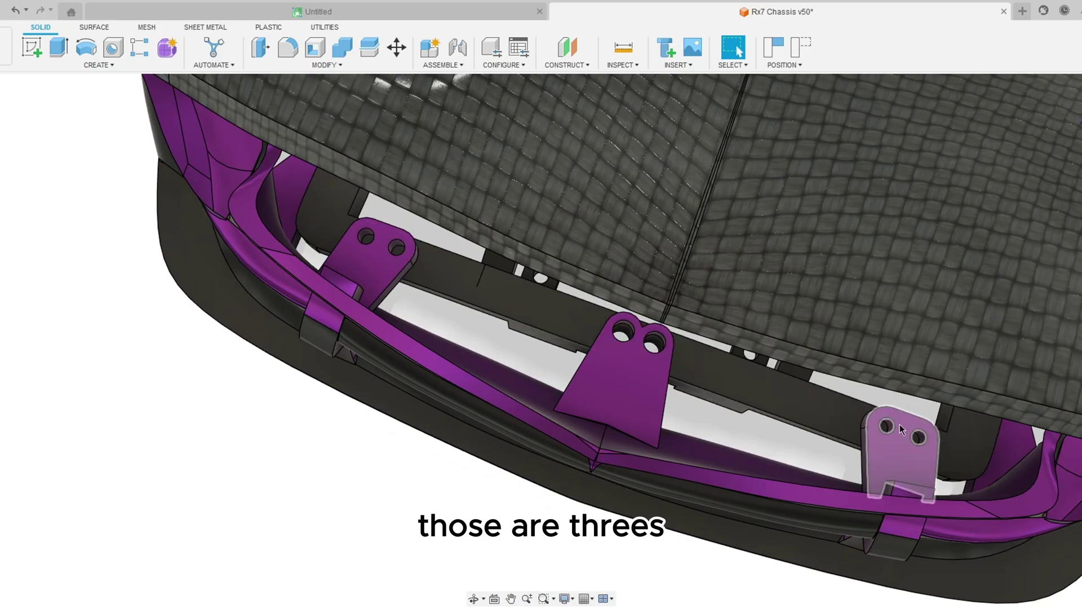
- Inspect the roof's mounting holes at the base of the windshield next to the hood's rear edge
middle_click_drag(900, 429, 642, 324)
scroll(641, 322, "down", 5)
scroll(611, 160, "up", 4)
middle_click_drag(613, 231, 589, 147, "shift")
middle_click_drag(604, 242, 496, 344)
middle_click_drag(727, 297, 580, 321)
scroll(582, 326, "up", 5)
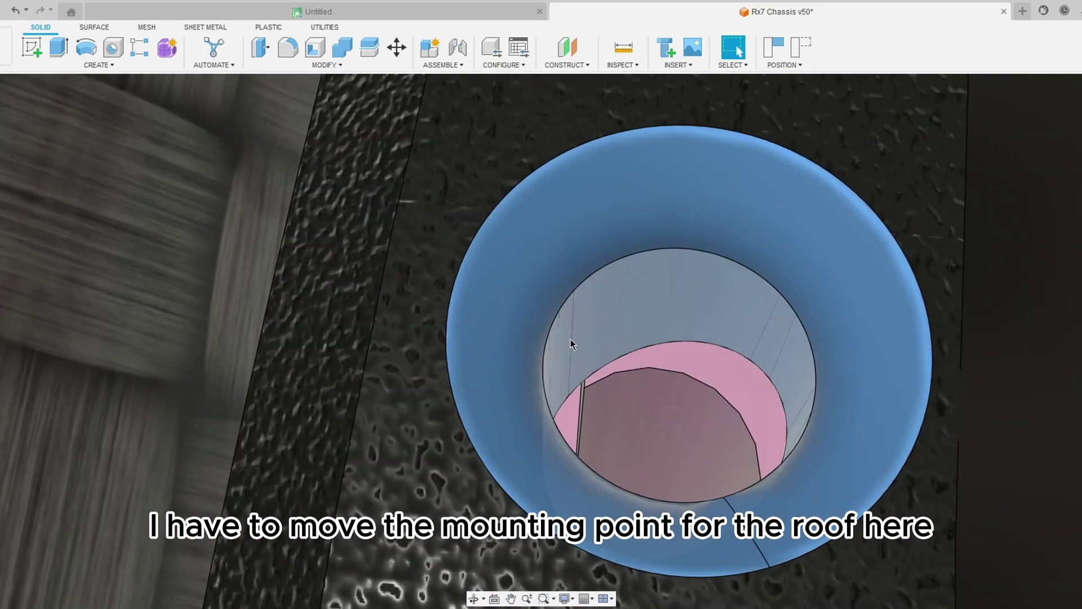
scroll(570, 339, "down", 6)
scroll(571, 367, "up", 3)
middle_click_drag(571, 367, 378, 384, "shift")
scroll(421, 432, "down", 8)
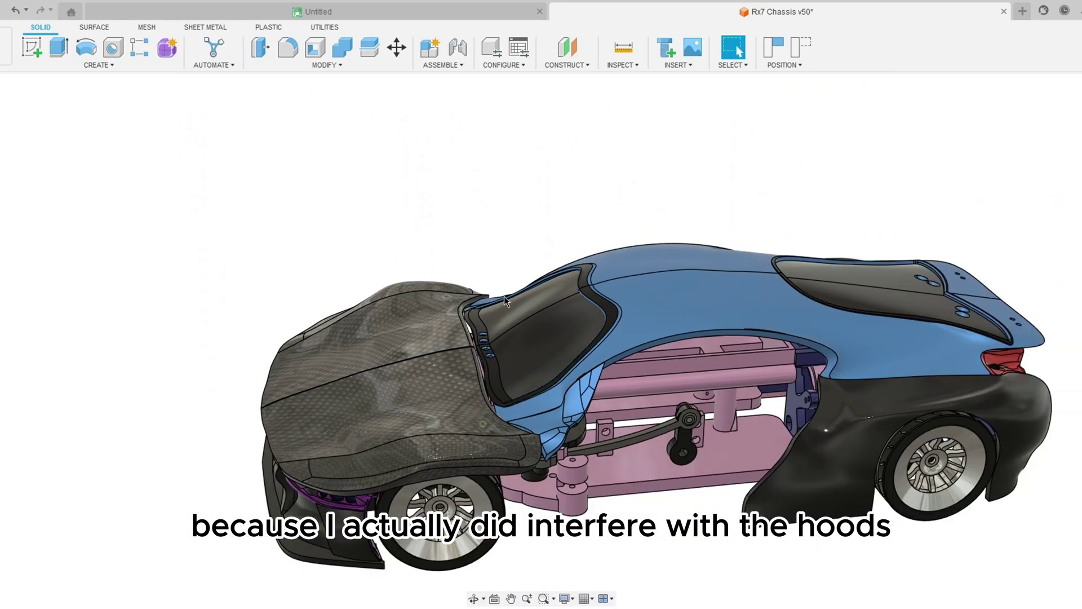
- Examine the hood, headlight area and bumper of the front body from several angles
scroll(487, 329, "up", 4)
middle_click_drag(479, 343, 558, 232, "shift")
middle_click_drag(540, 288, 545, 351, "shift")
middle_click_drag(677, 226, 551, 331, "shift")
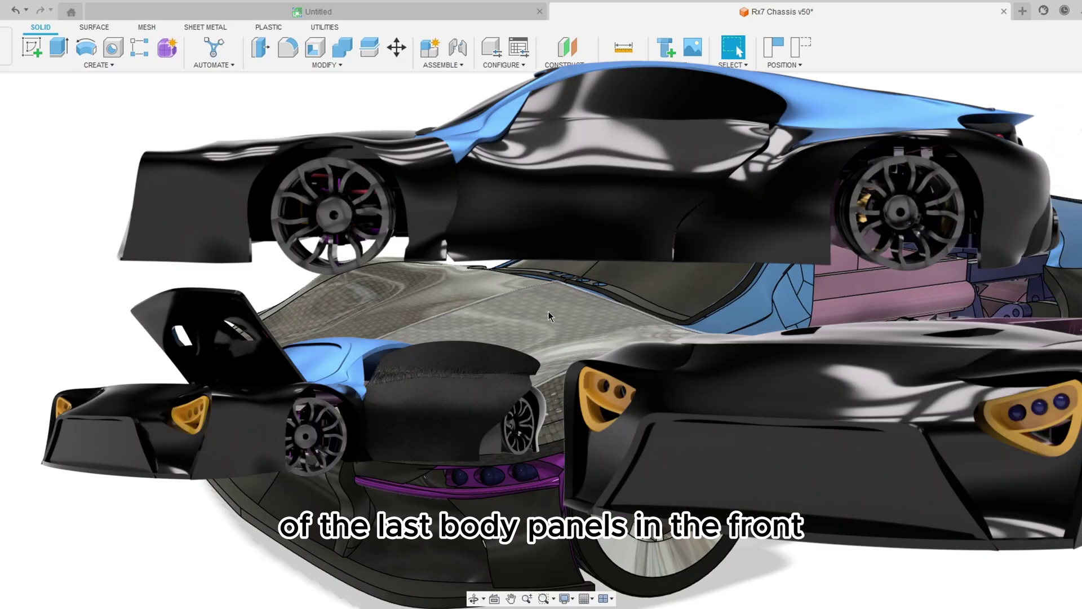
middle_click_drag(548, 313, 507, 305)
middle_click_drag(552, 392, 479, 311, "shift")
middle_click_drag(622, 264, 624, 220, "shift")
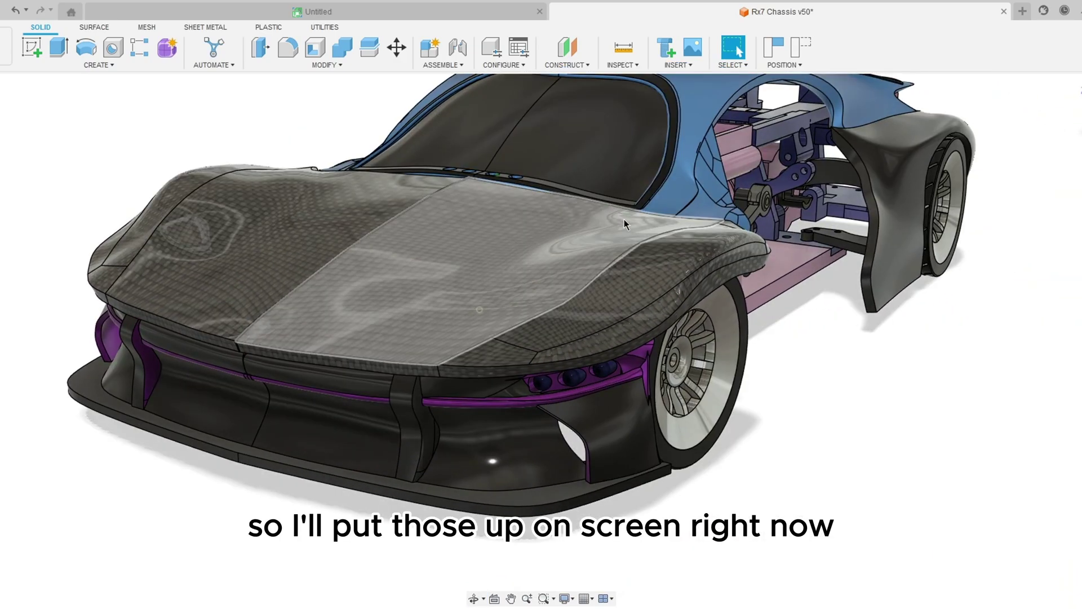
- Compare the length and proportions of the car's front end in front three-quarter and side views
scroll(665, 249, "down", 3)
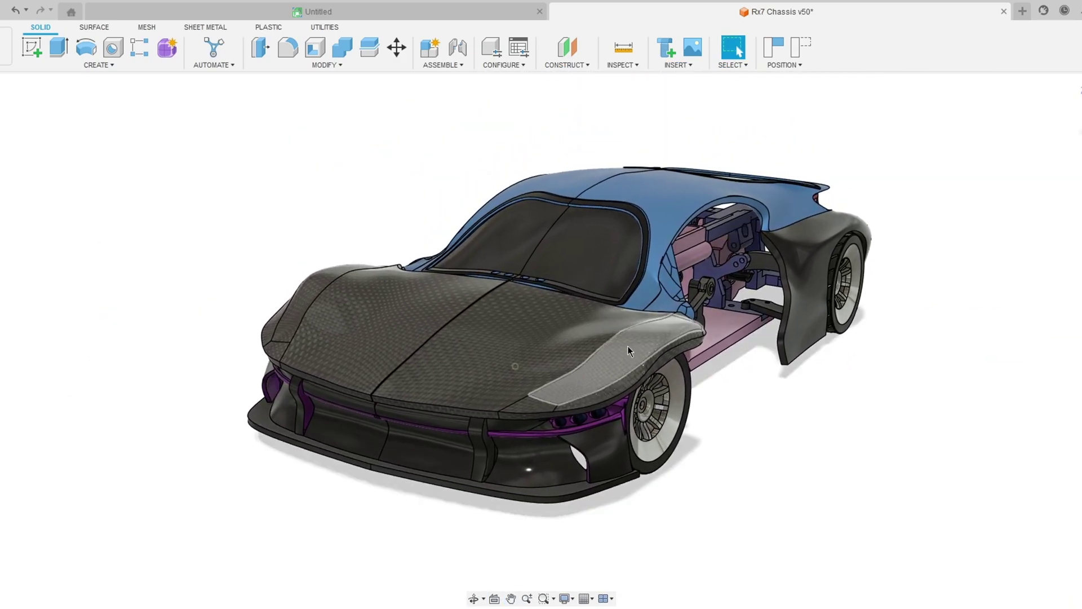
middle_click_drag(610, 343, 507, 337, "shift")
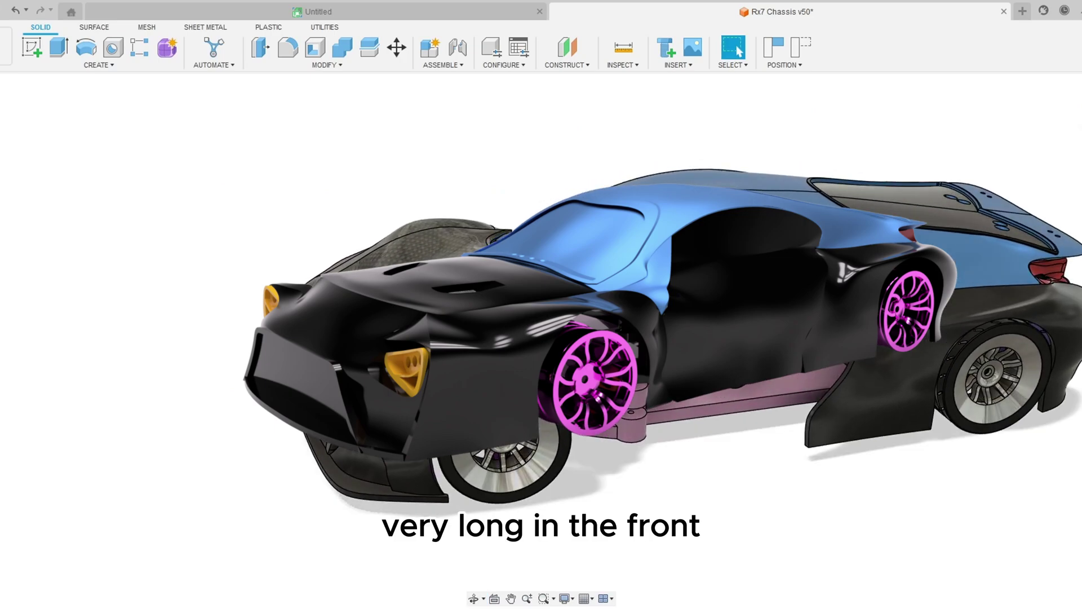
middle_click_drag(541, 339, 507, 305, "shift")
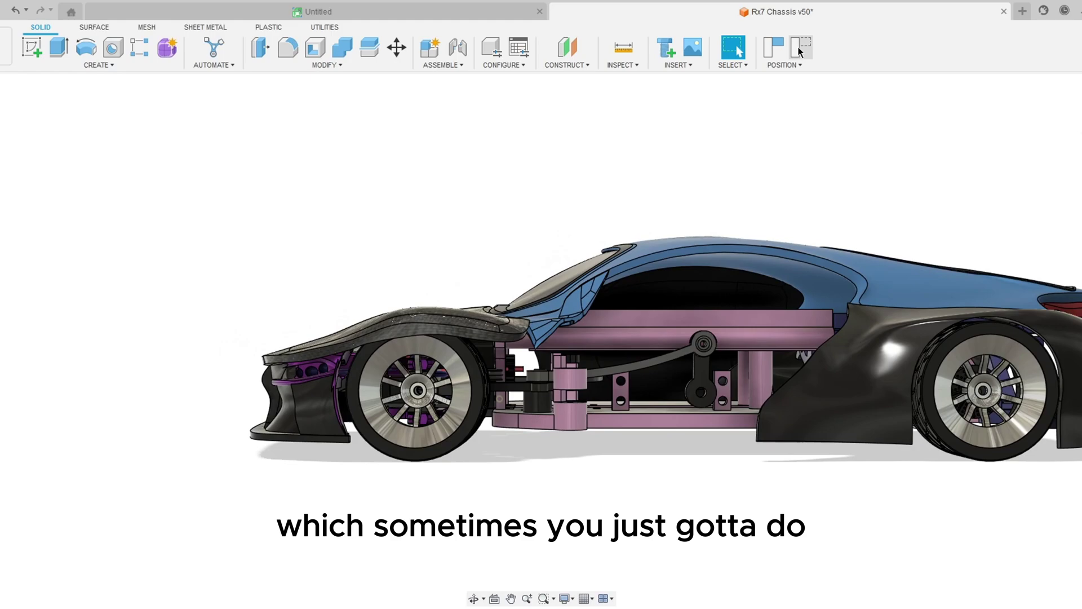
middle_click_drag(807, 189, 389, 282)
middle_click_drag(542, 271, 542, 315, "shift")
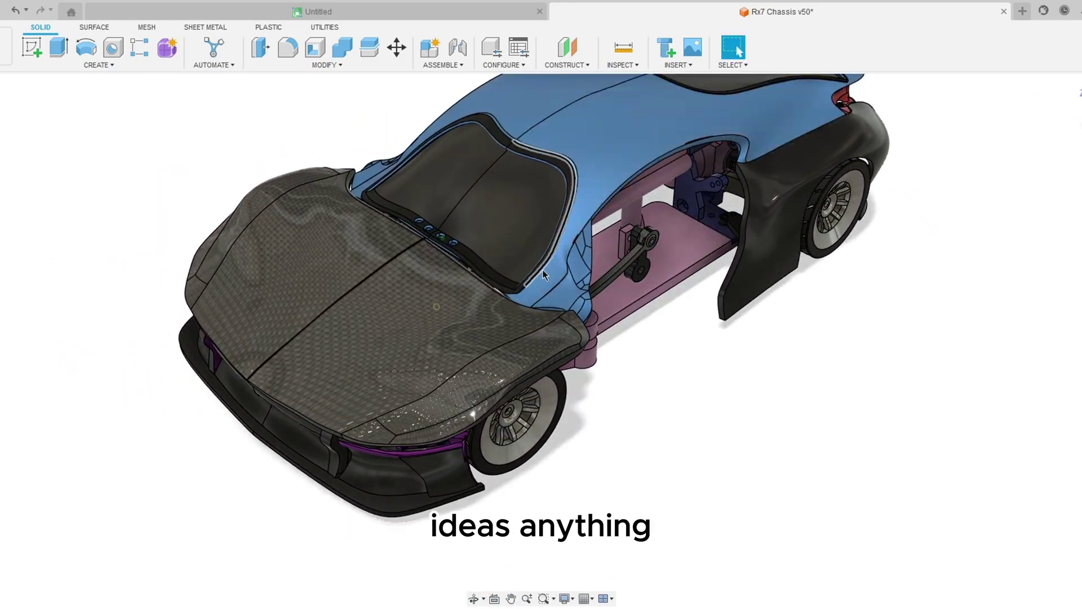
- Review the whole car from above, from the carbon hood to the rear window and tail
scroll(502, 318, "down", 4)
scroll(563, 242, "up", 6)
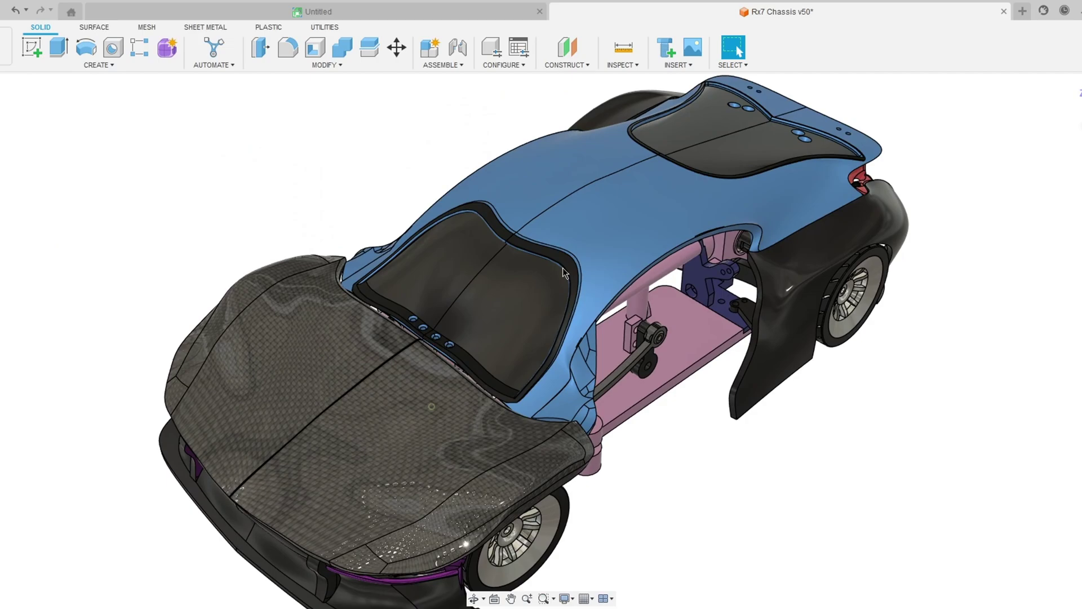
scroll(545, 277, "down", 3)
middle_click_drag(544, 278, 507, 282, "shift")
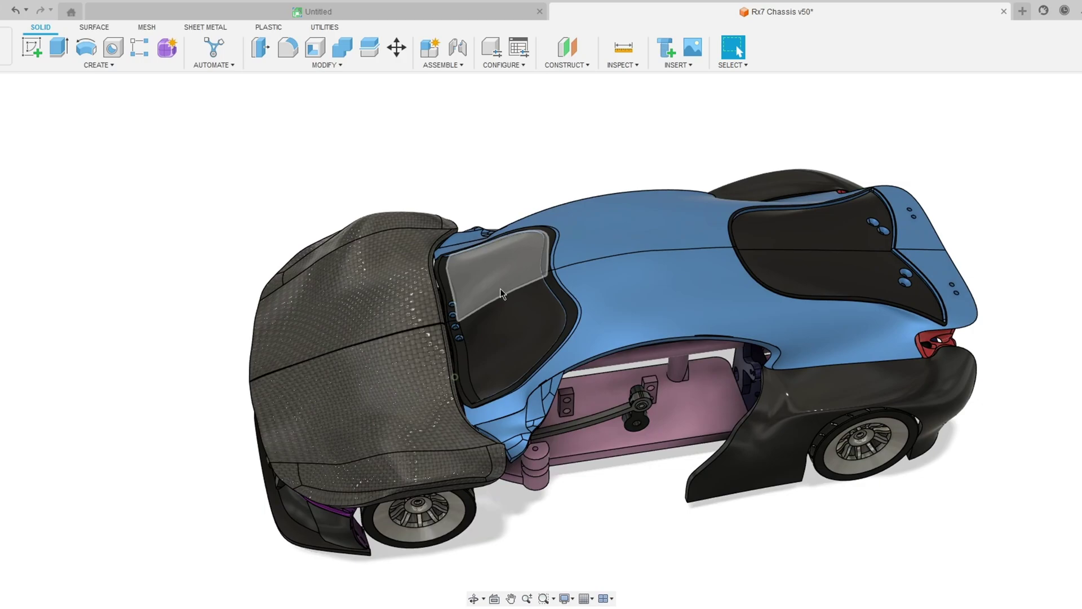
- Examine the windshield, roof, open door area and rear window of the body in close-up and rear three-quarter views
middle_click_drag(500, 289, 394, 383, "shift")
scroll(445, 323, "up", 5)
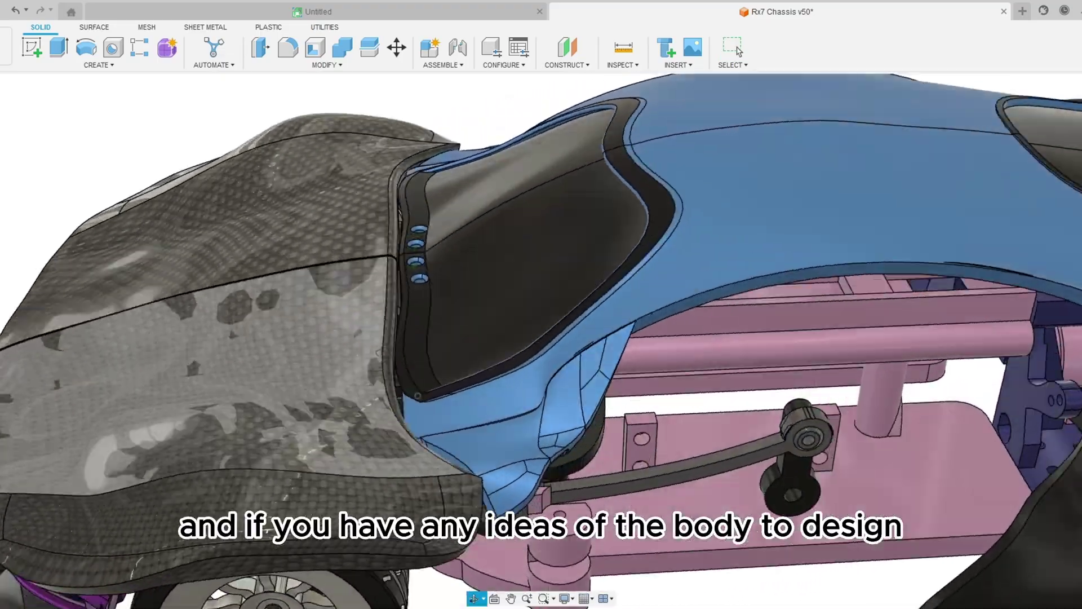
middle_click_drag(507, 310, 343, 351, "shift")
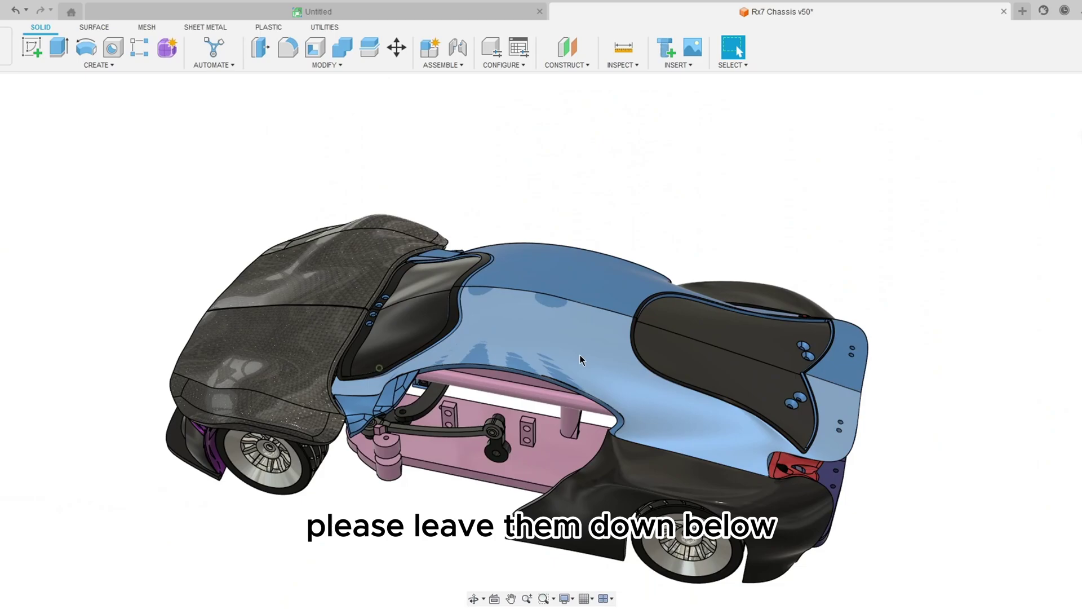
scroll(573, 393, "down", 2)
scroll(573, 393, "up", 4)
middle_click_drag(591, 394, 764, 430, "shift")
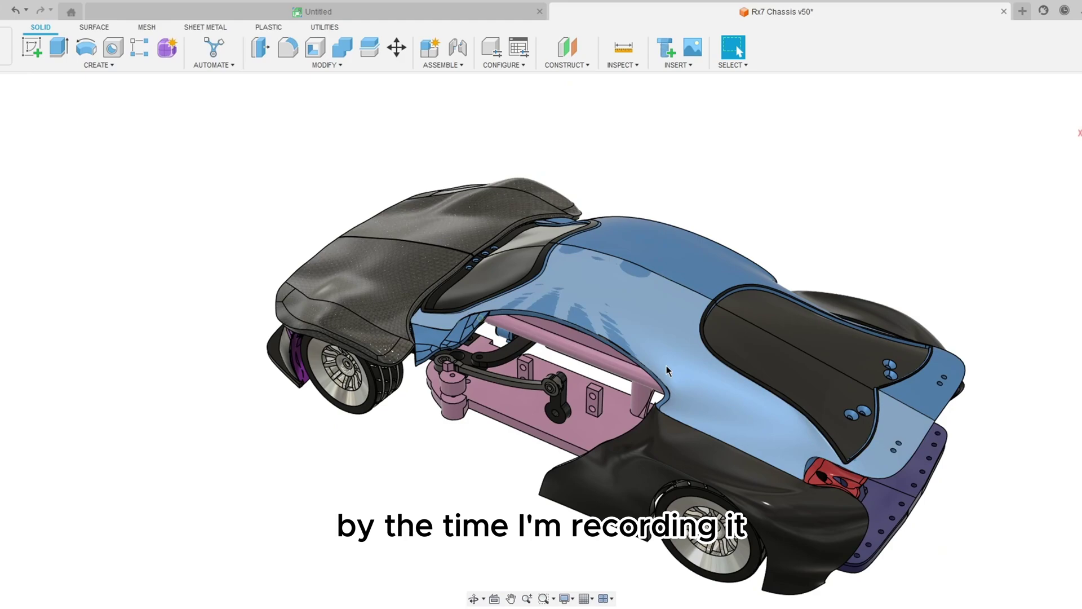
middle_click_drag(667, 370, 601, 368)
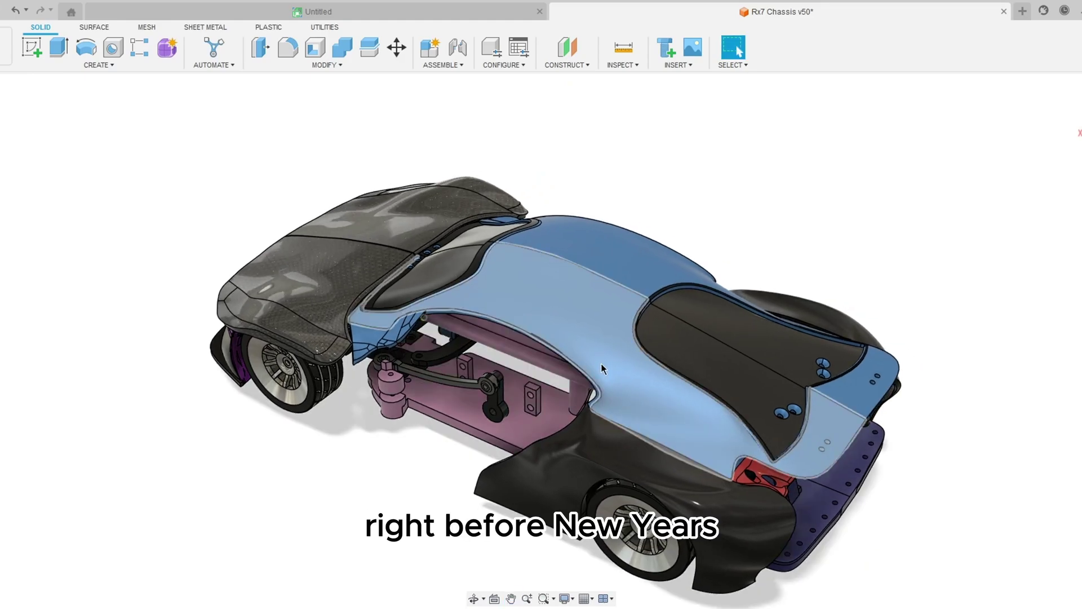
- Swing the hood open to expose the motor and front suspension
scroll(469, 319, "up", 5)
middle_click_drag(469, 319, 750, 127, "shift")
middle_click_drag(635, 184, 589, 229, "shift")
scroll(670, 204, "down", 6)
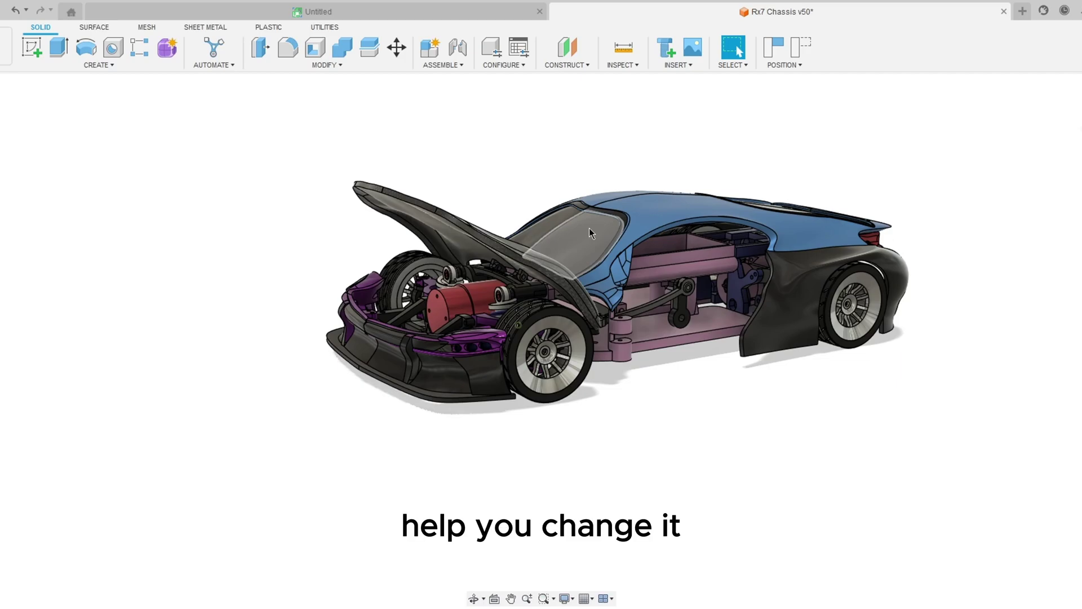
- Inspect the front upper and lower control arms and the ball joint at the wheel hub
scroll(406, 279, "up", 10)
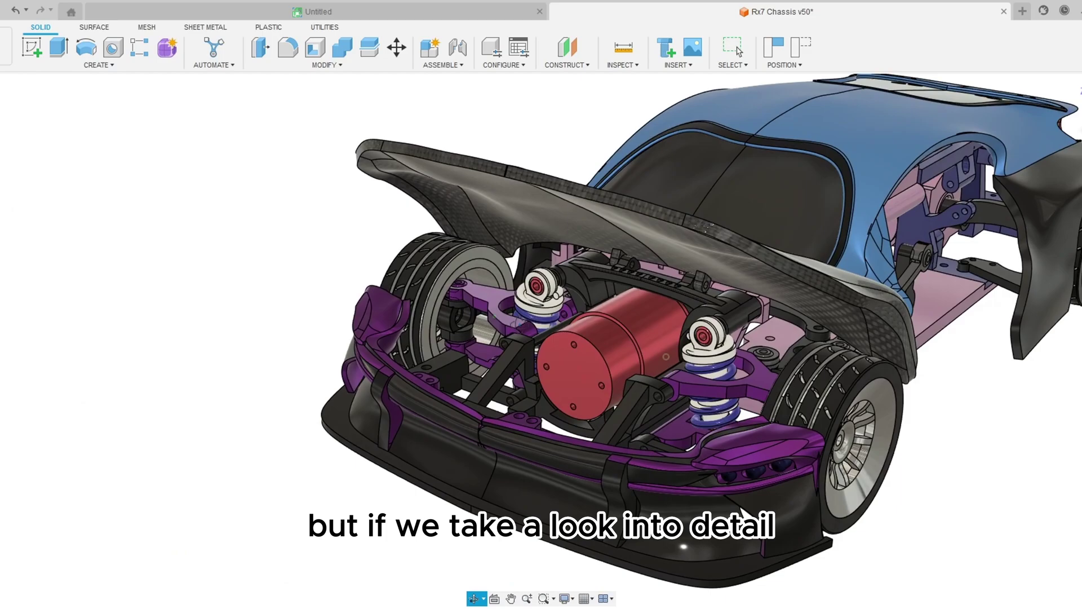
scroll(482, 343, "up", 6)
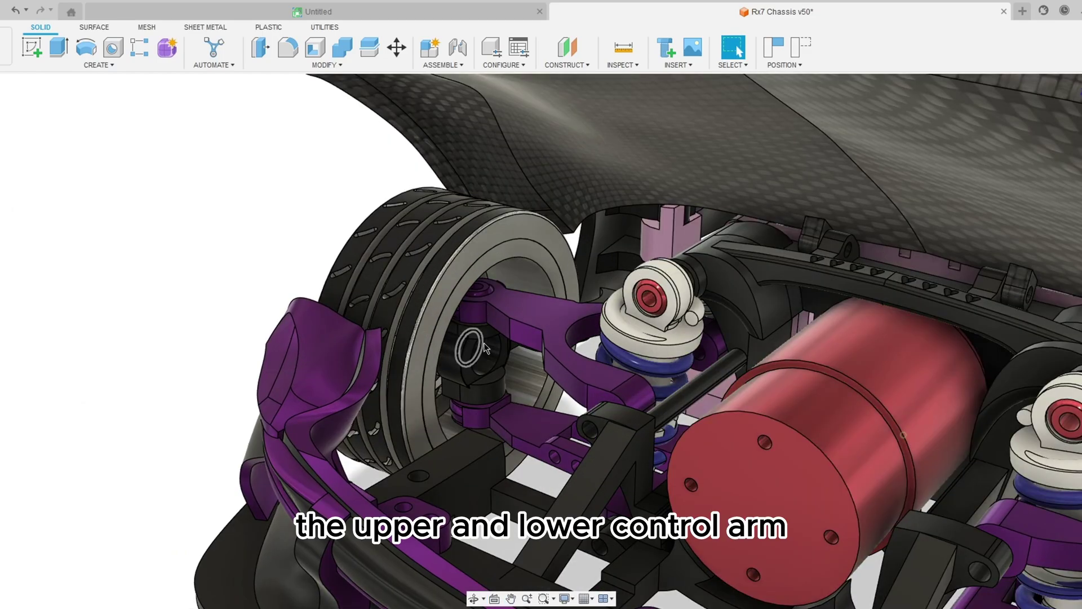
scroll(480, 291, "up", 6)
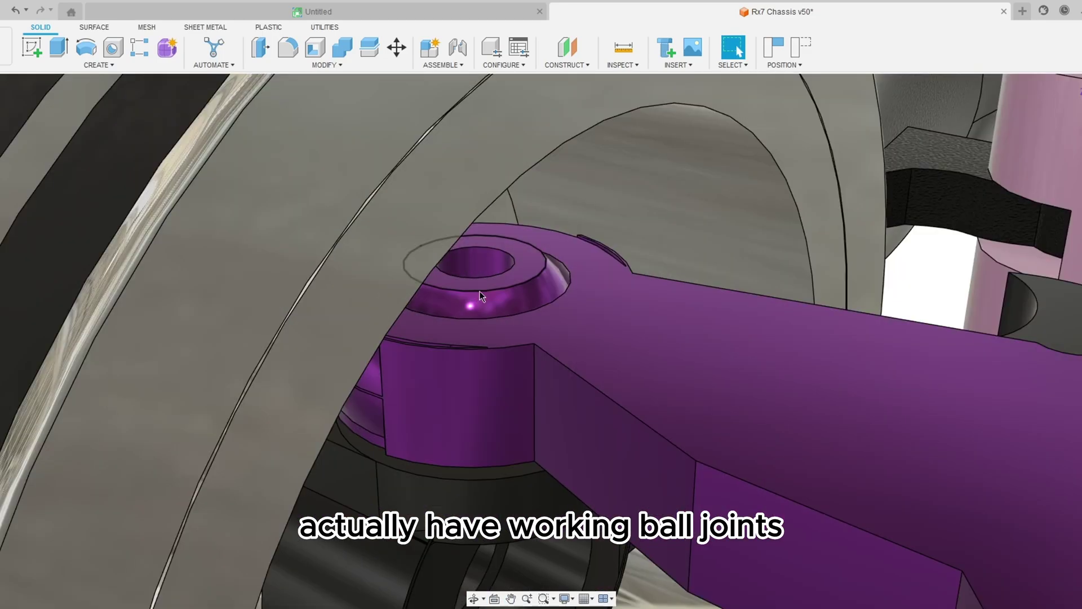
scroll(479, 291, "down", 5)
middle_click_drag(490, 297, 585, 315, "shift")
scroll(584, 317, "down", 10)
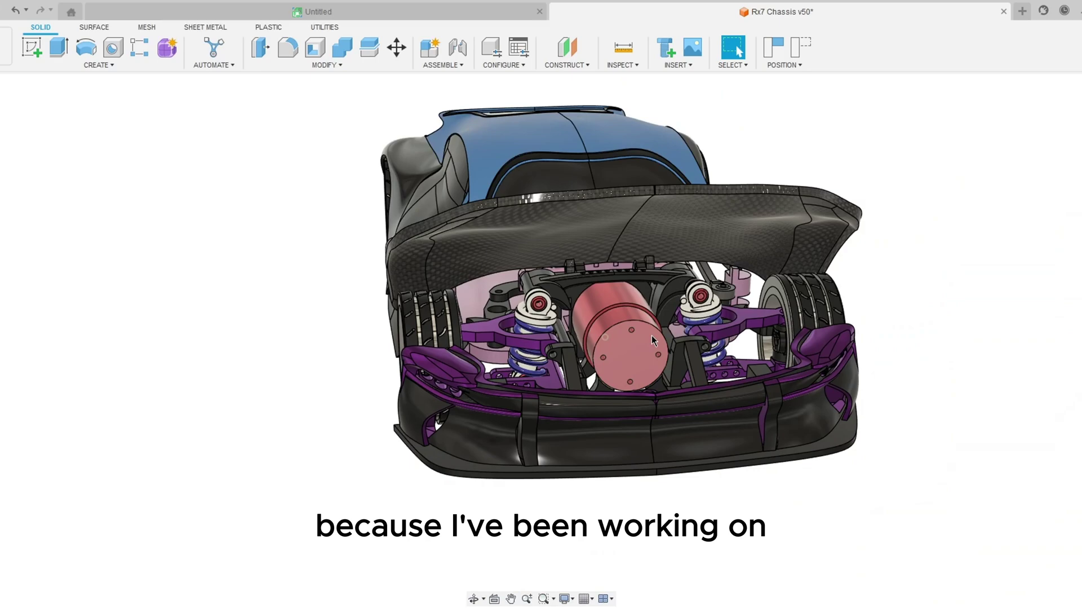
- Examine the red motor, shock absorbers and front supports under the raised hood from a front three-quarter view
middle_click_drag(648, 336, 512, 332, "shift")
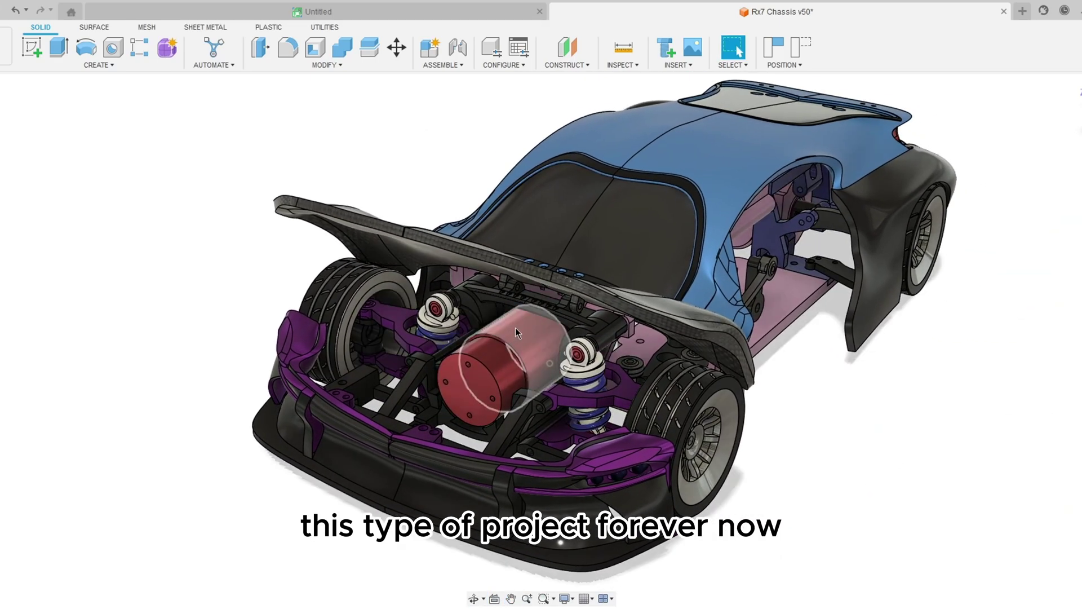
middle_click_drag(634, 328, 546, 387, "shift")
scroll(537, 401, "up", 3)
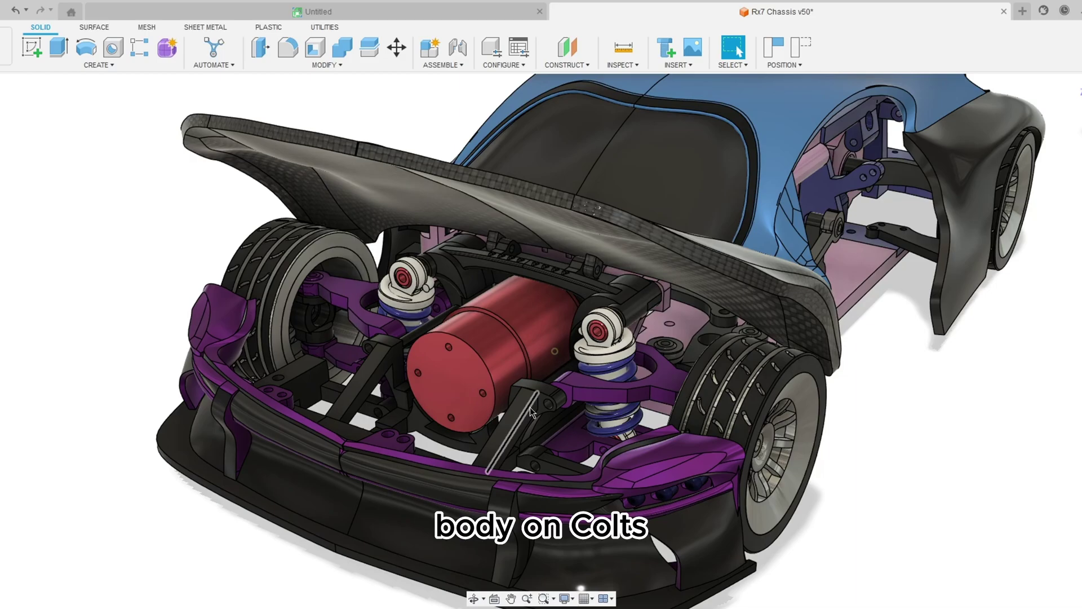
- Swing the hood down to its closed position over the motor and front wheels
left_click_drag(495, 226, 483, 556)
middle_click_drag(559, 385, 467, 361, "shift")
middle_click_drag(467, 361, 325, 209)
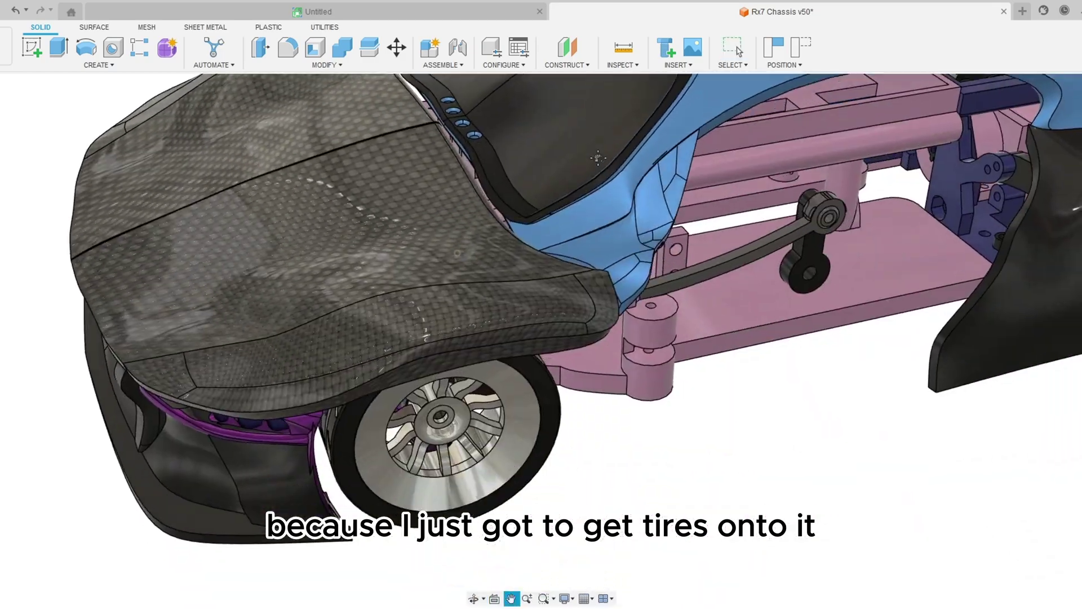
- Review the complete car with its hood closed in front three-quarter views from both sides
scroll(589, 192, "down", 5)
middle_click_drag(589, 191, 686, 346)
scroll(603, 366, "up", 3)
scroll(603, 366, "up", 2)
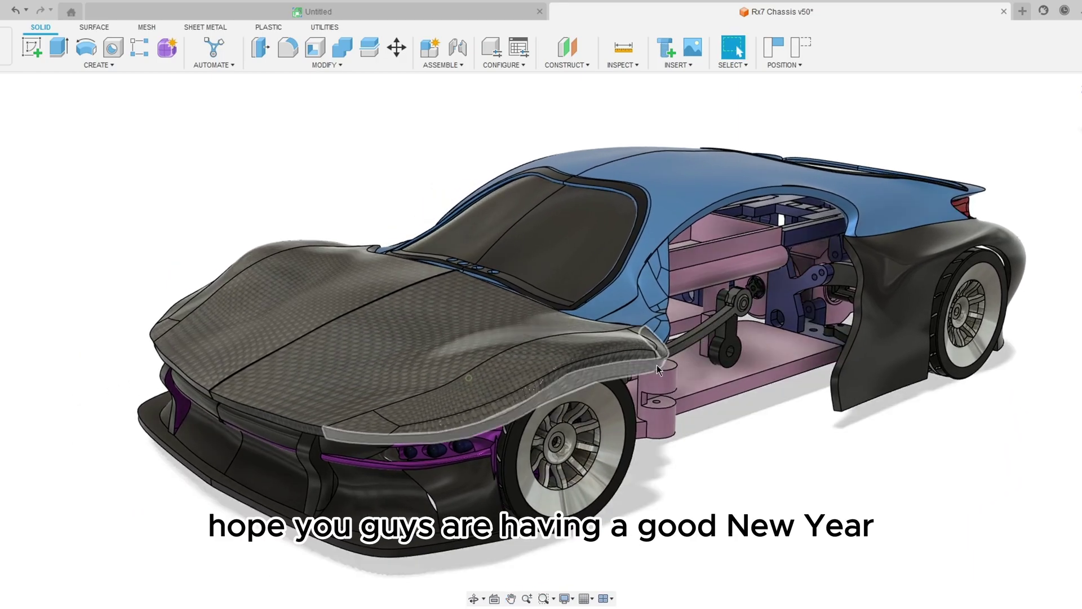
middle_click_drag(716, 429, 840, 414, "shift")
middle_click_drag(558, 322, 657, 328)
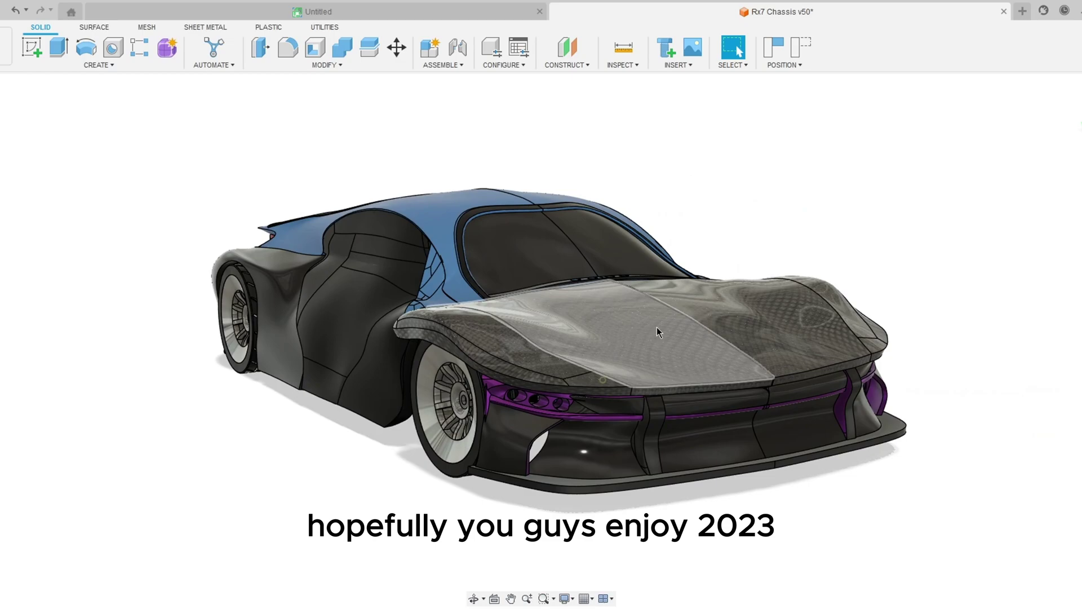